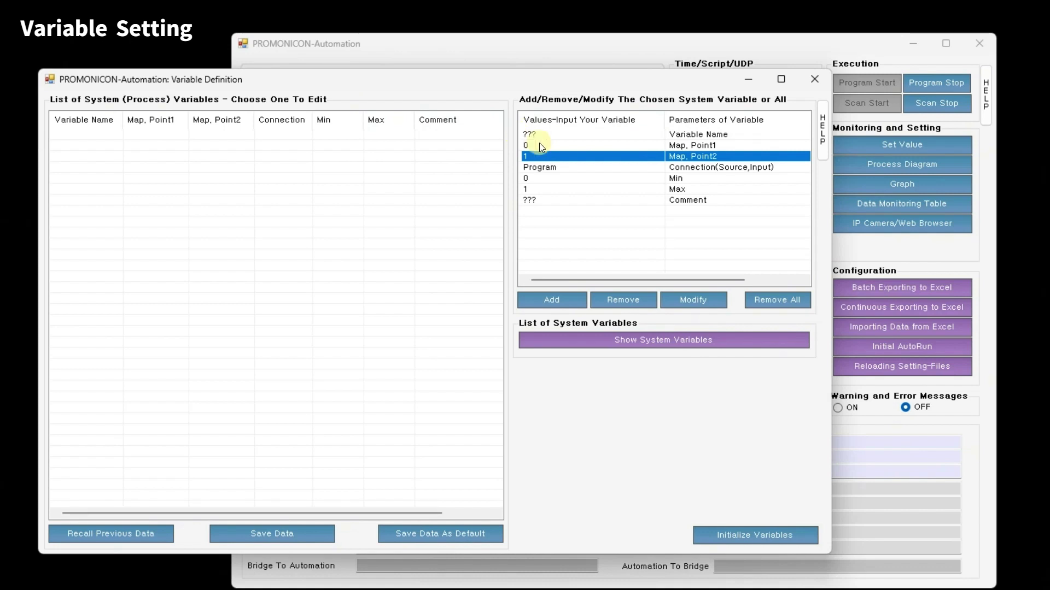
Read through the help on designing process variables, including its connection and file output options, and inspect the Min and Max parameters.
left_click(554, 167)
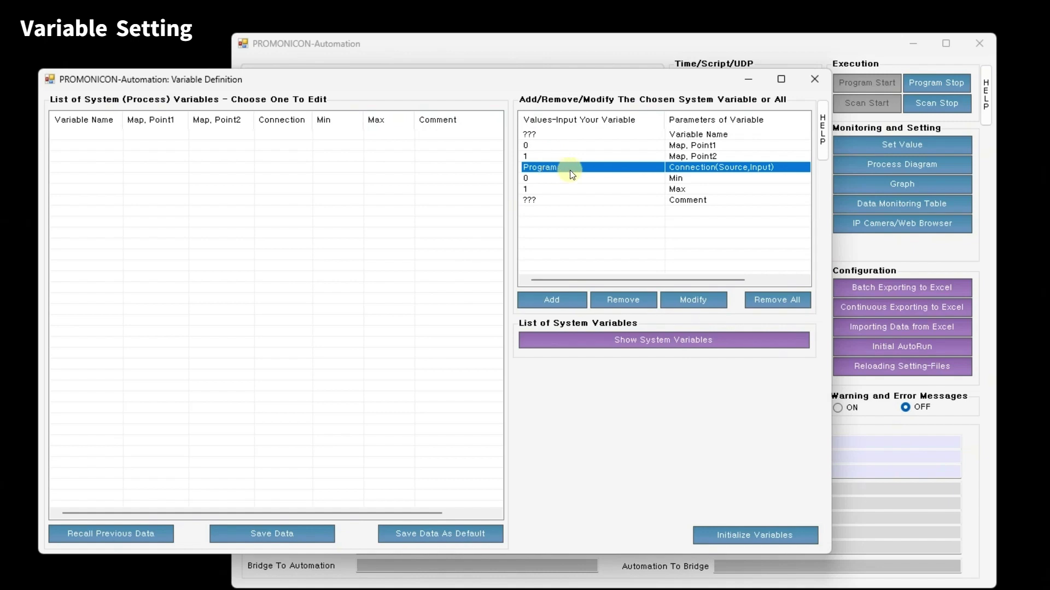
left_click(823, 145)
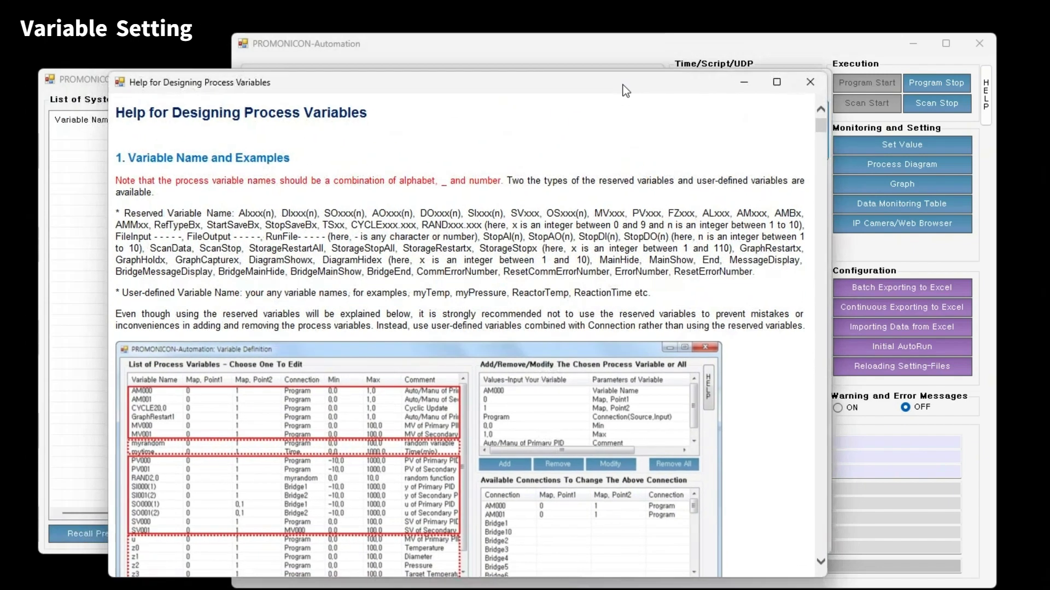
scroll(519, 320, "down", 20)
scroll(520, 320, "down", 20)
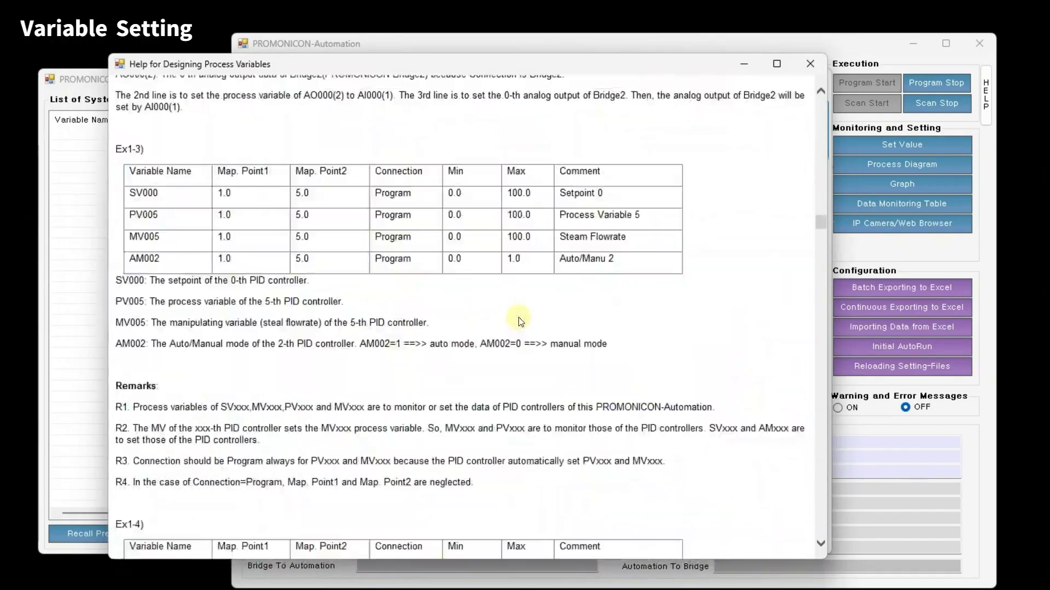
scroll(521, 322, "down", 20)
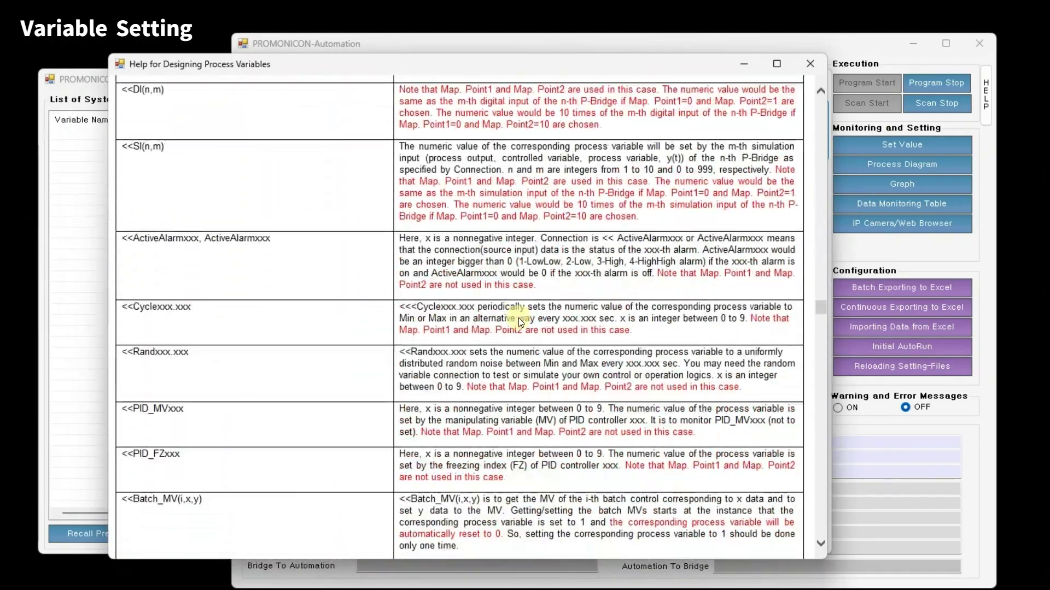
scroll(520, 322, "down", 20)
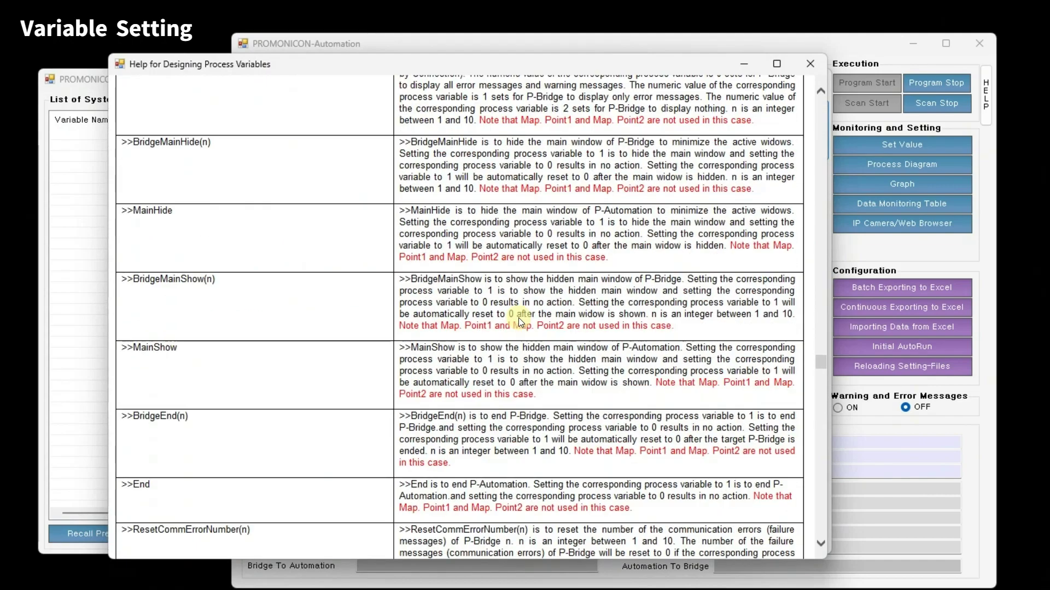
scroll(519, 322, "down", 20)
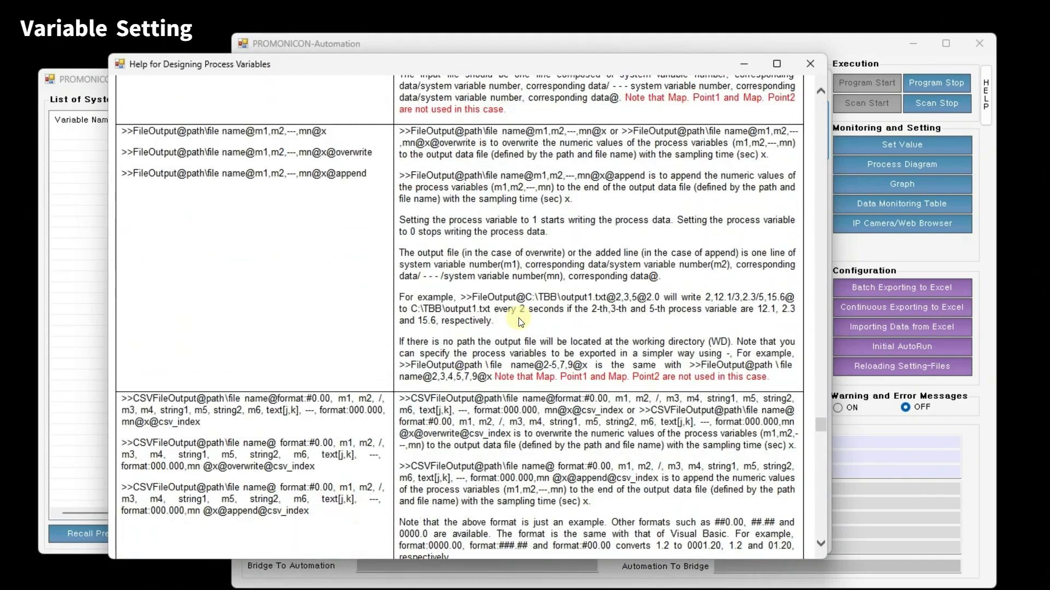
scroll(519, 321, "down", 10)
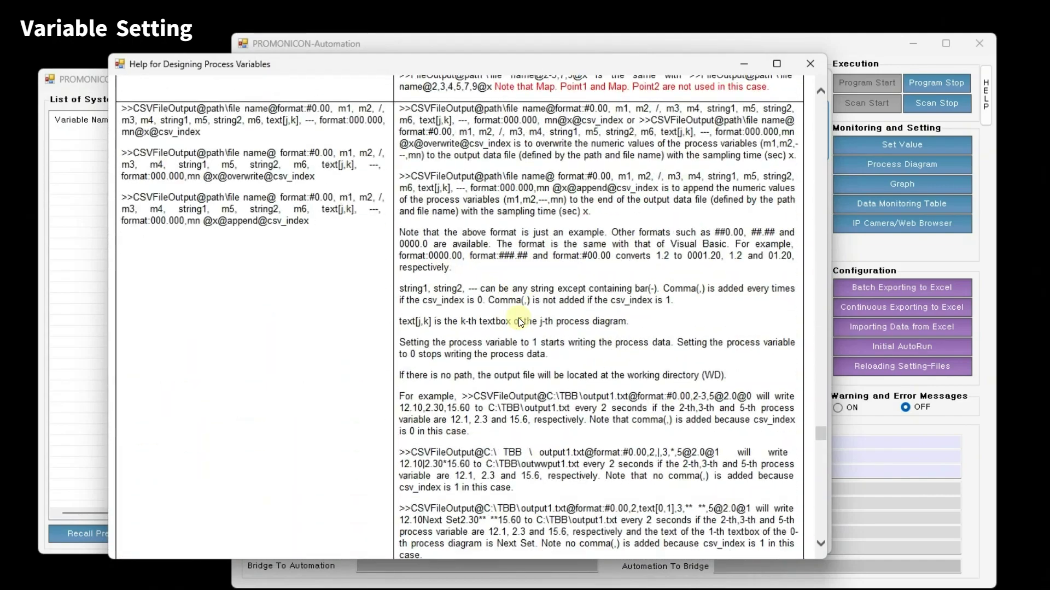
left_click(810, 63)
left_click(710, 182)
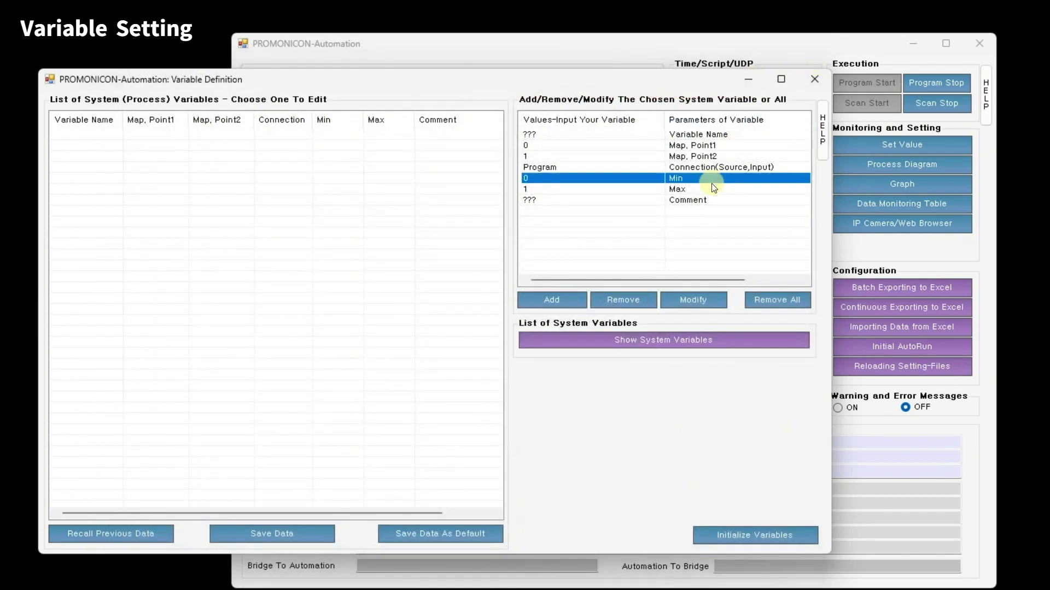
left_click(713, 189)
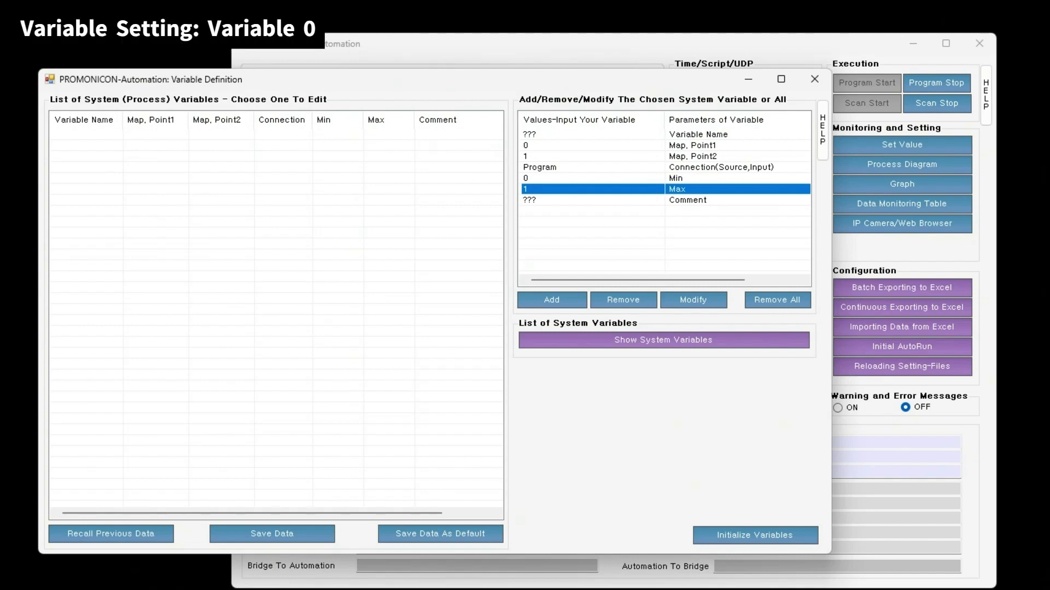
Name the new system variable Z000_AI000 and set its connection to <<AI(1,0).
left_click(553, 135)
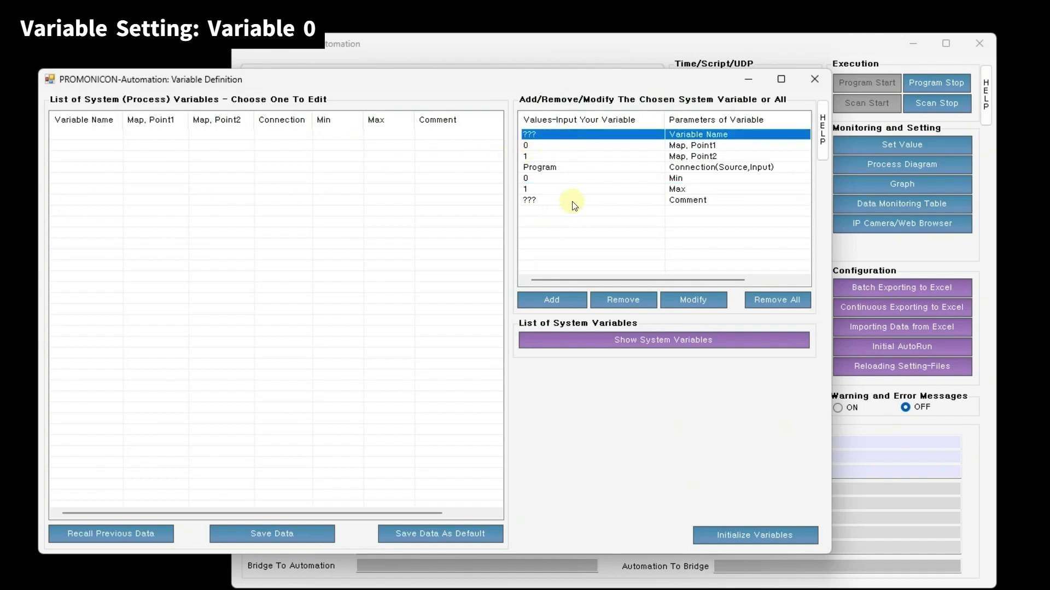
left_click(566, 133)
type("Z000_AI000")
left_click(571, 146)
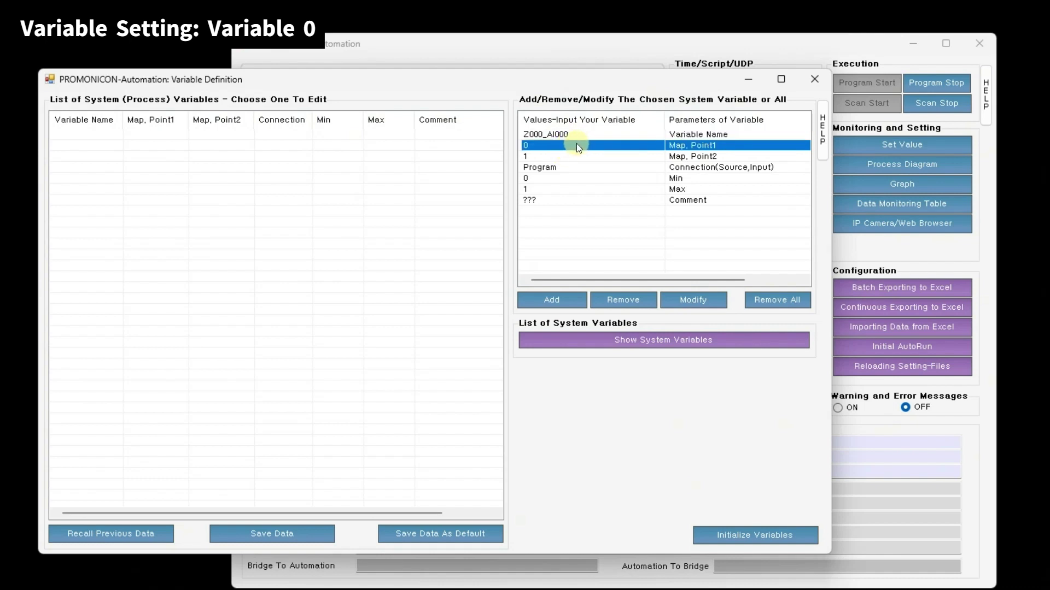
left_click(600, 166)
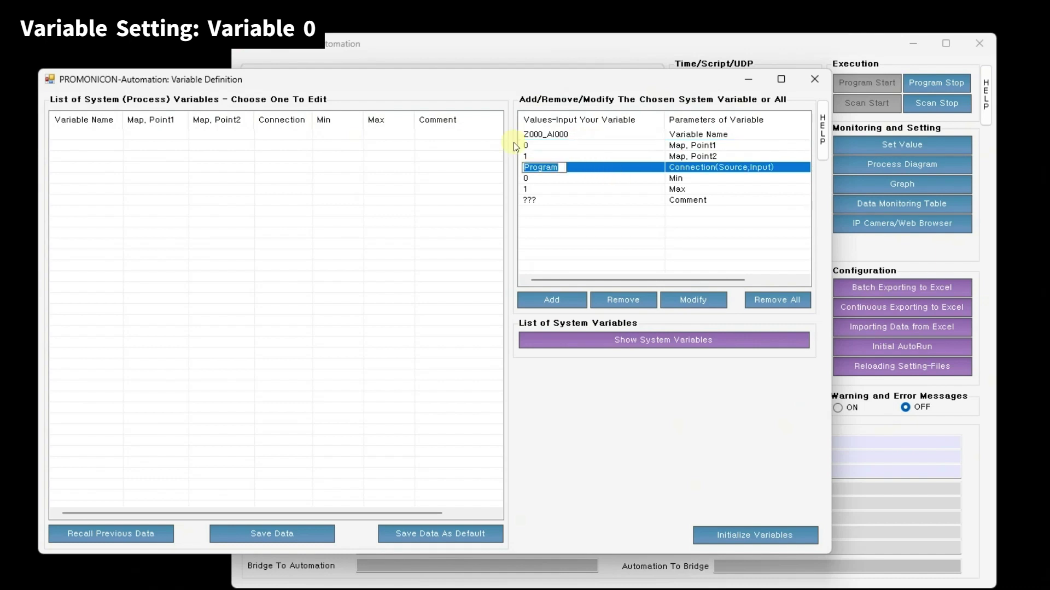
type("<<AI(1,0)")
key("Return")
Set the range of Z000_AI000 to a Min of -5 and a Max of 40.
left_click(550, 180)
type("-")
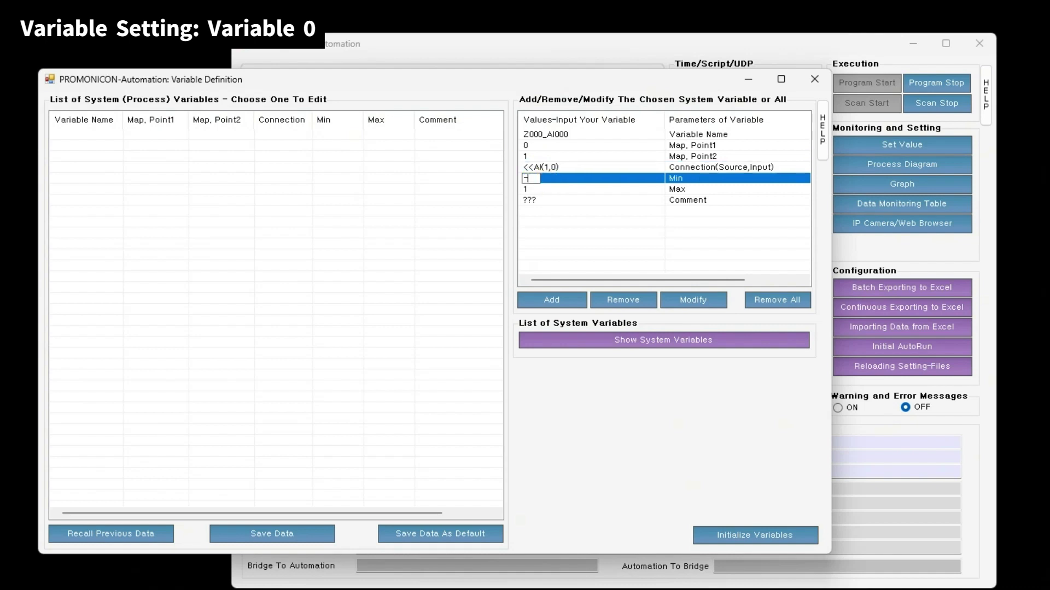
type("5")
left_click(546, 190)
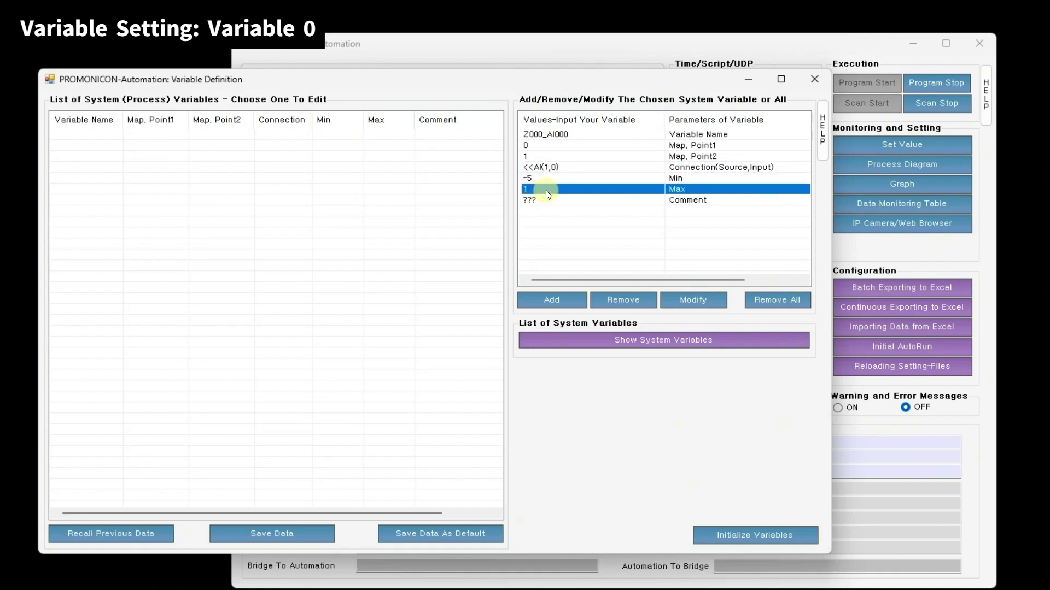
type("40")
Enter the comment "Measured Level" for Z000_AI000 and add the variable to the system variable list.
left_click(628, 199)
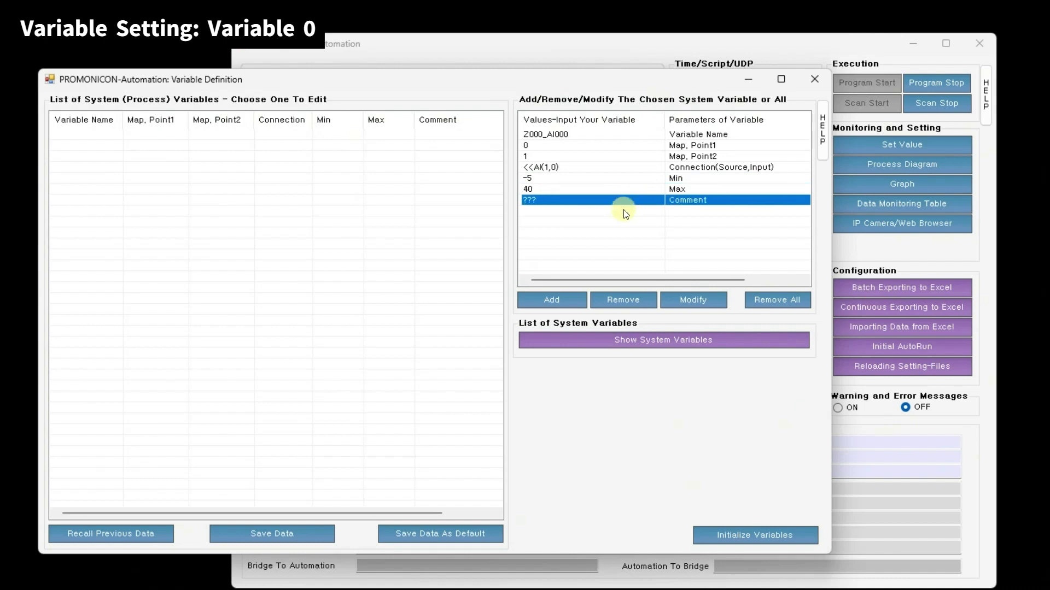
type("Measured Level")
key("Return")
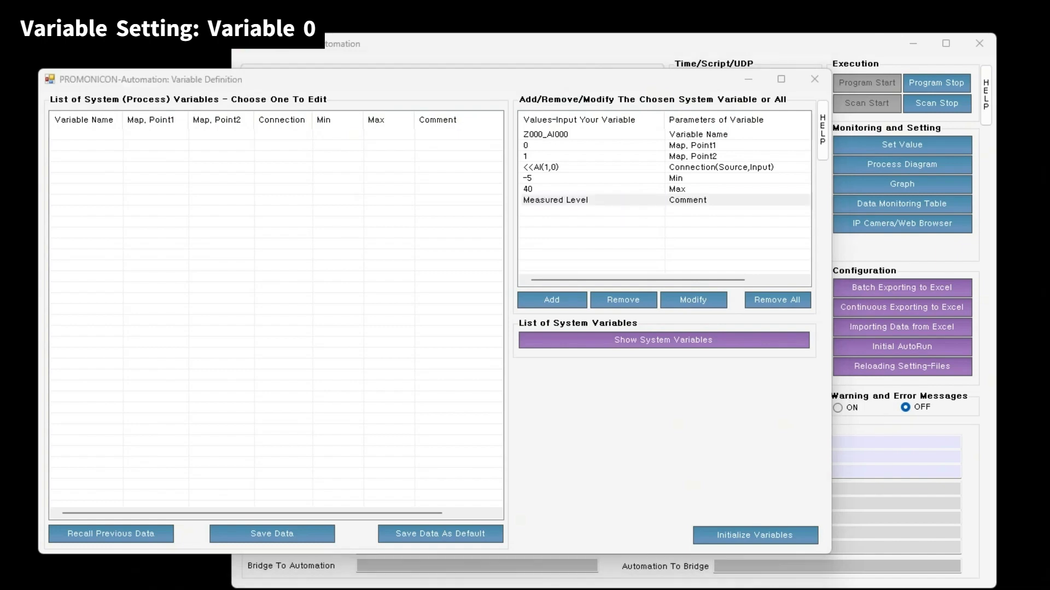
left_click(559, 303)
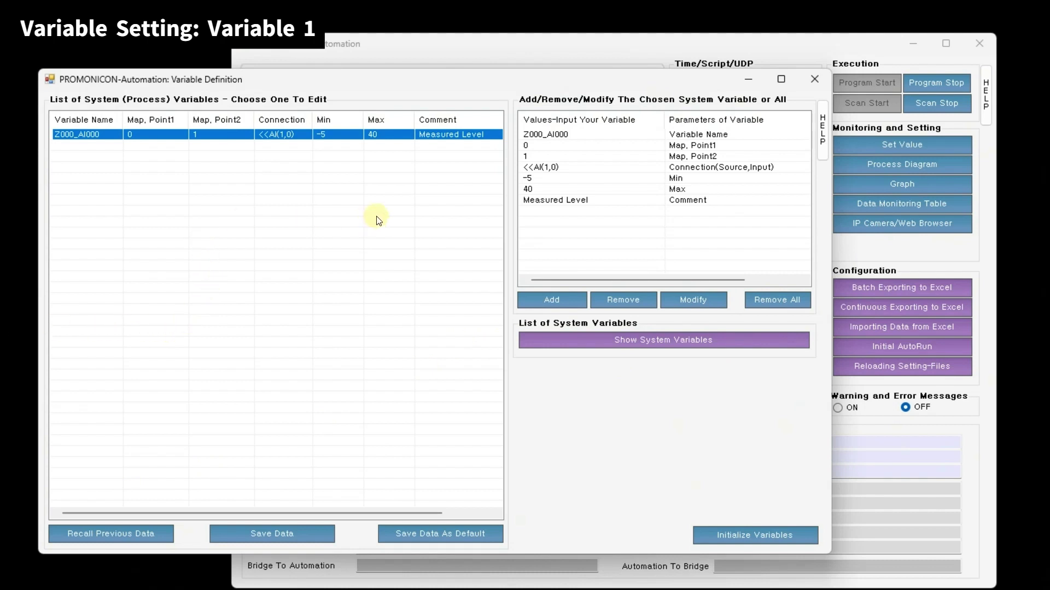
Define the second variable by changing the name to Z001_AO000 and the connection to >>AO(1,0).
left_click(578, 137)
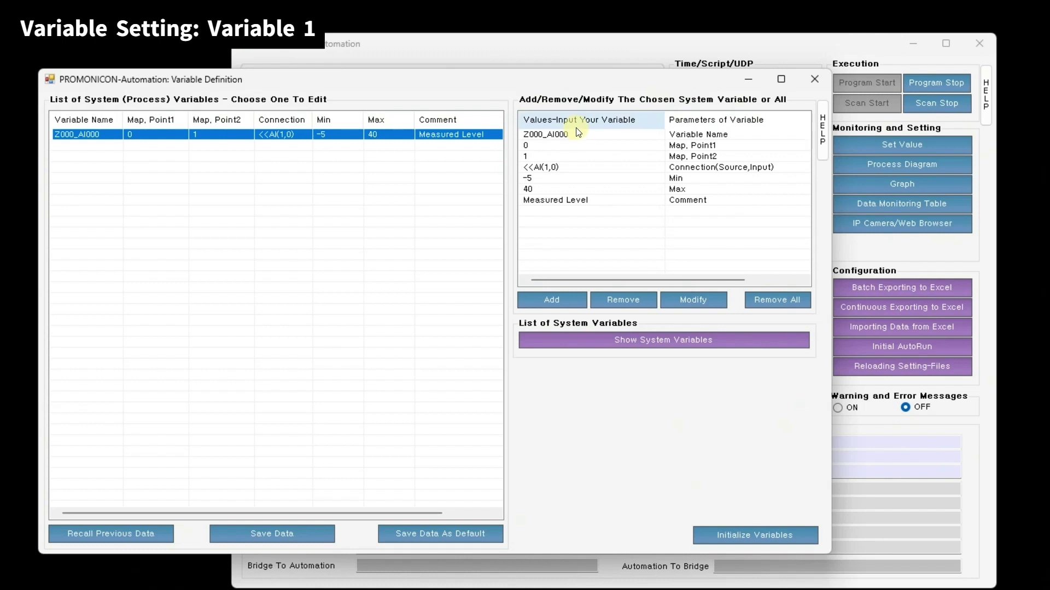
left_click(580, 136)
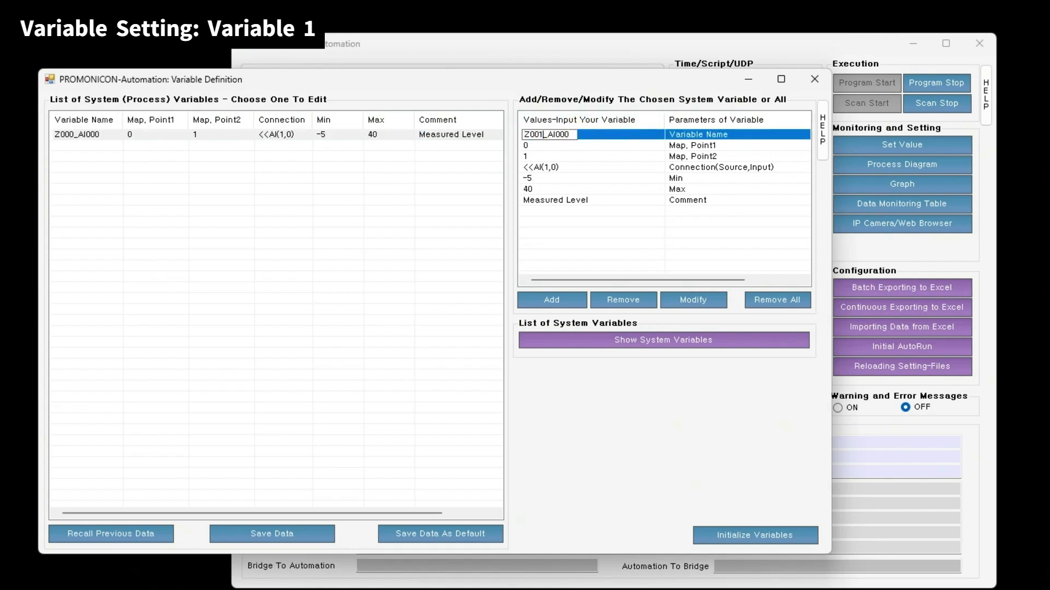
type("1_AO")
left_click(605, 167)
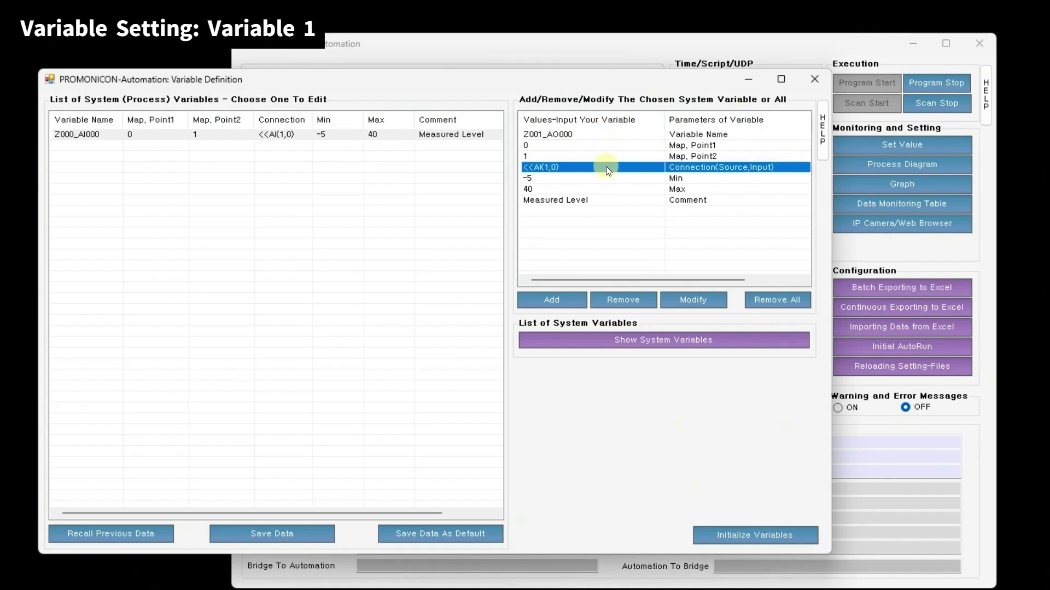
left_click(606, 167)
type(">>AO(1,0)")
key("Return")
Set the range of Z001_AO000 to a Min of 0 and a Max of 160.
left_click(606, 176)
left_click(610, 177)
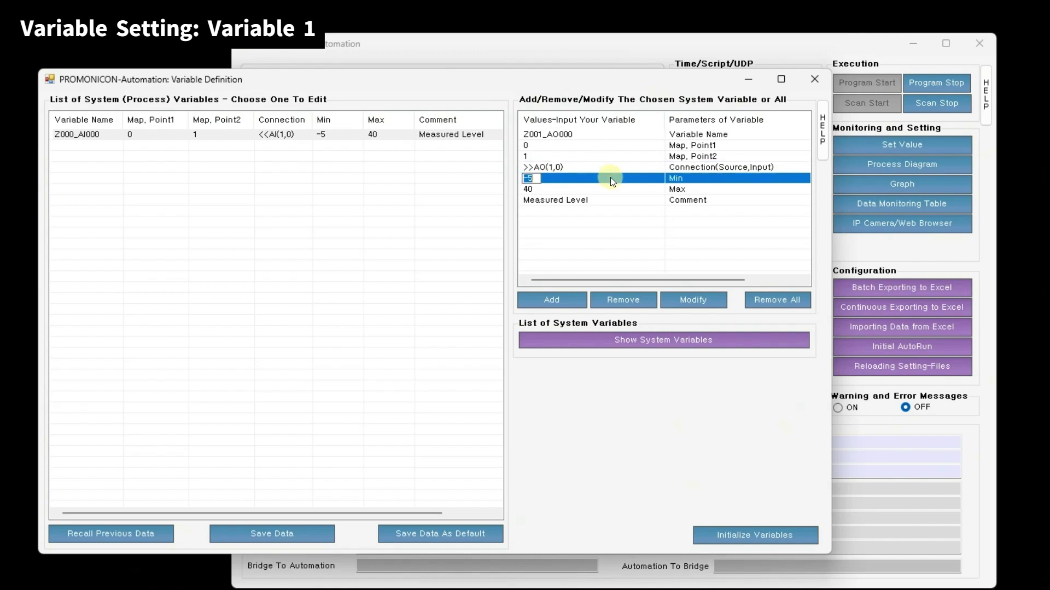
type("0")
left_click(538, 188)
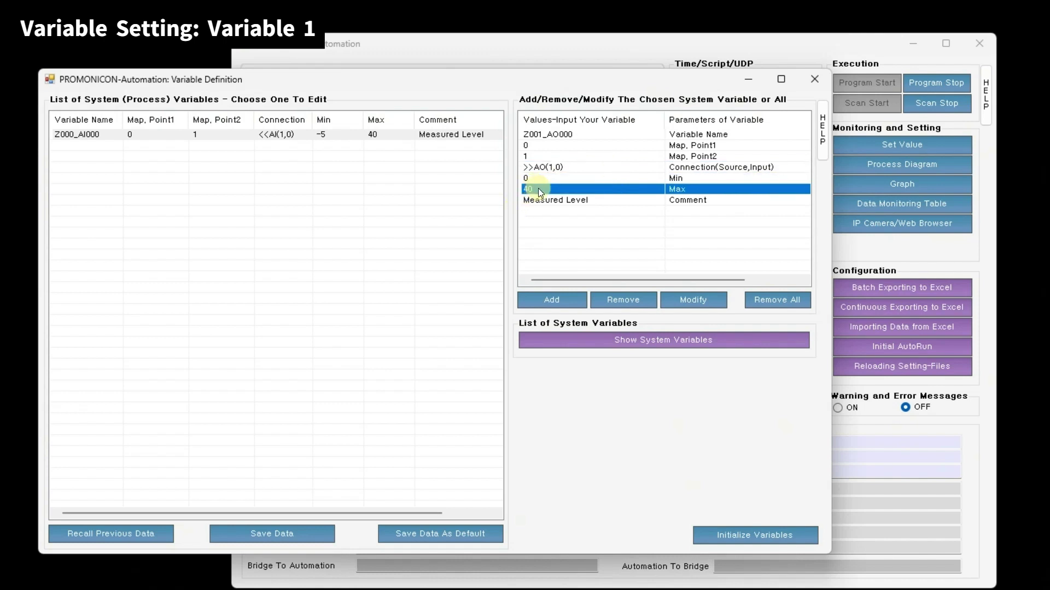
left_click(538, 188)
type("160")
Change the comment to "Control Valve Opening Command" and add Z001_AO000 to the system variable list.
left_click(570, 200)
left_click(569, 200)
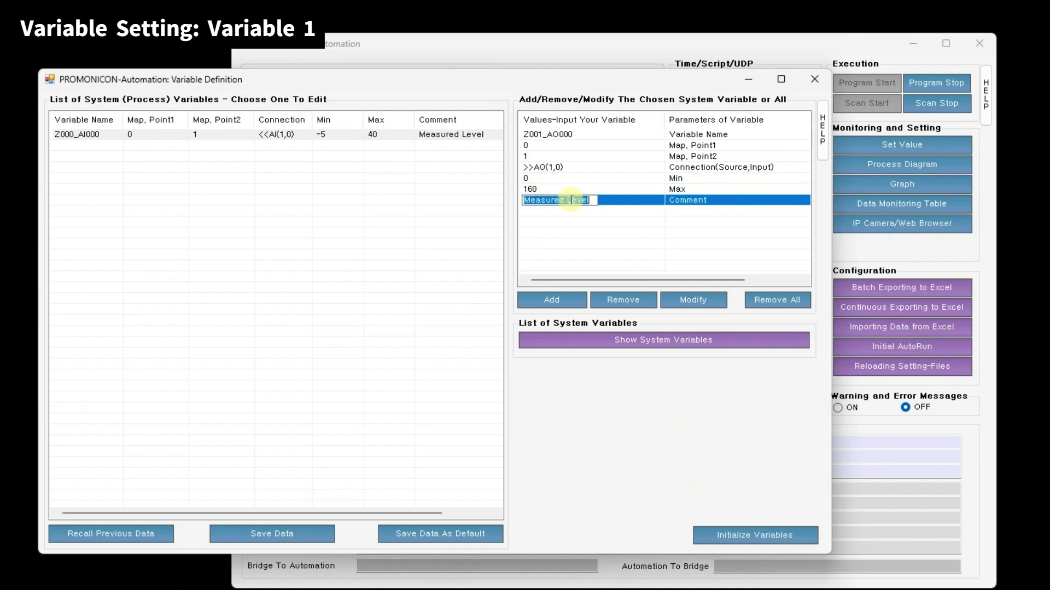
type("Control Valve Opening Command")
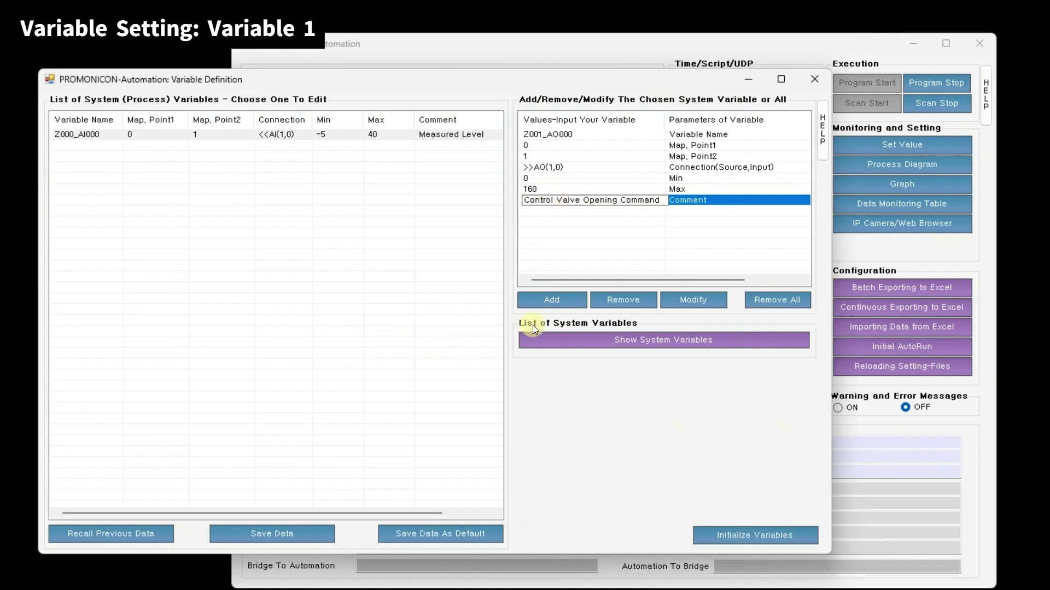
left_click(548, 300)
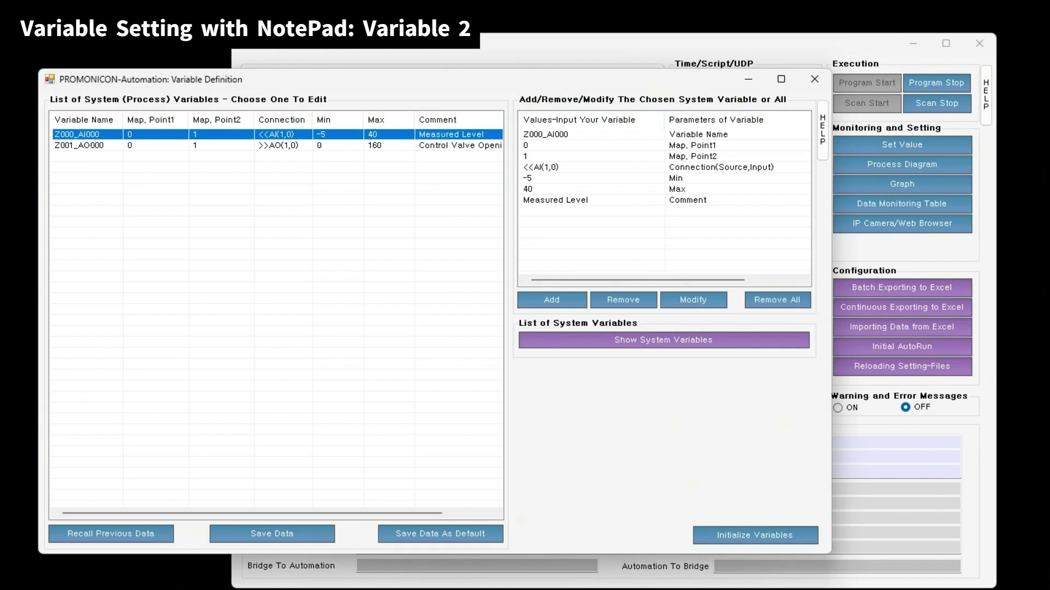
Save the variable data as default and open VARIABLE_default.txt for editing in NotePad.
left_click(461, 533)
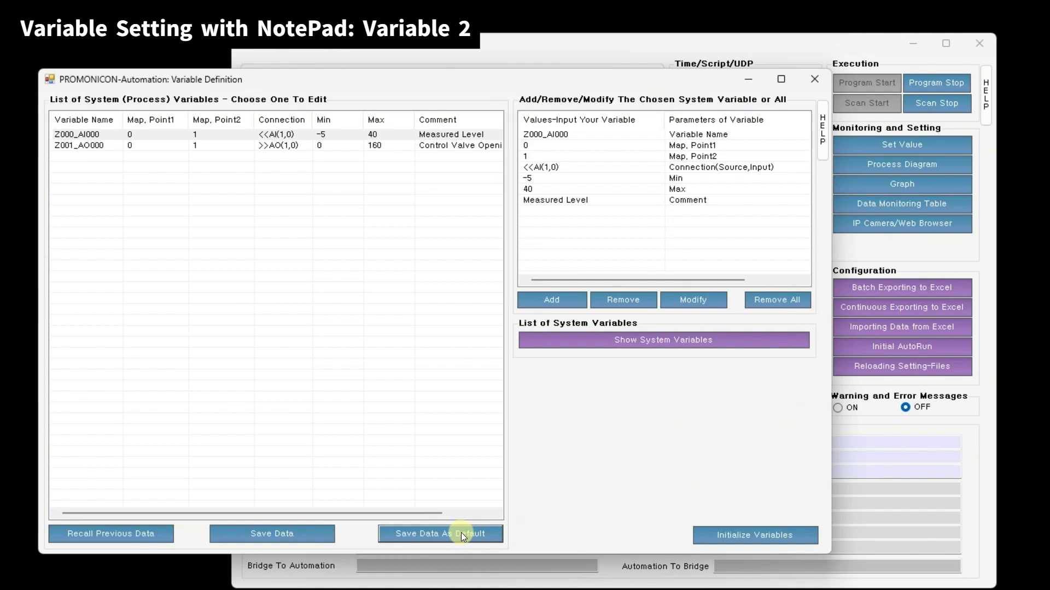
left_click(127, 536)
left_click_drag(0, 56, 188, 139)
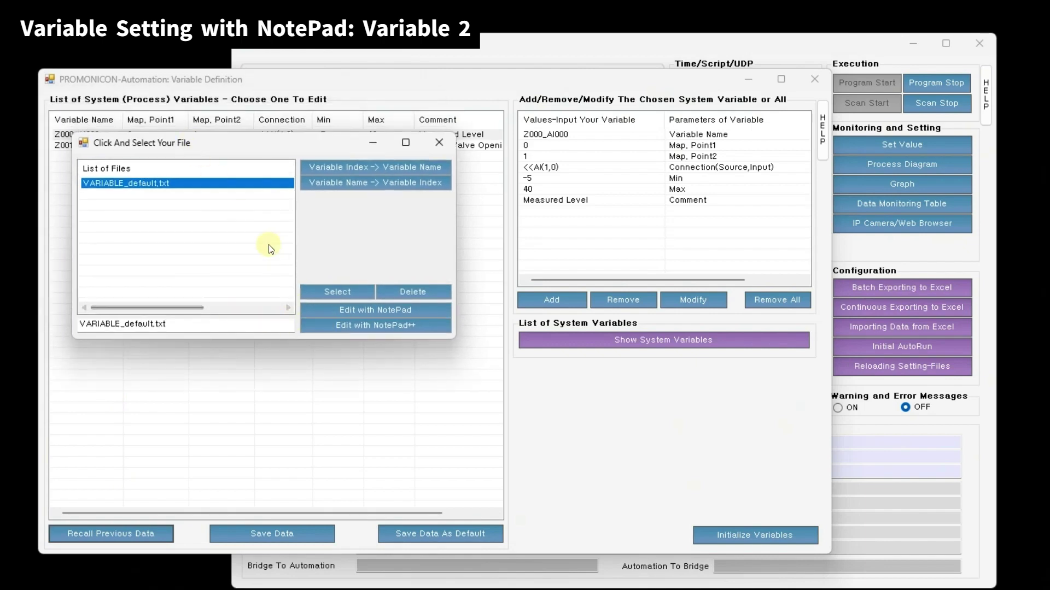
left_click(383, 314)
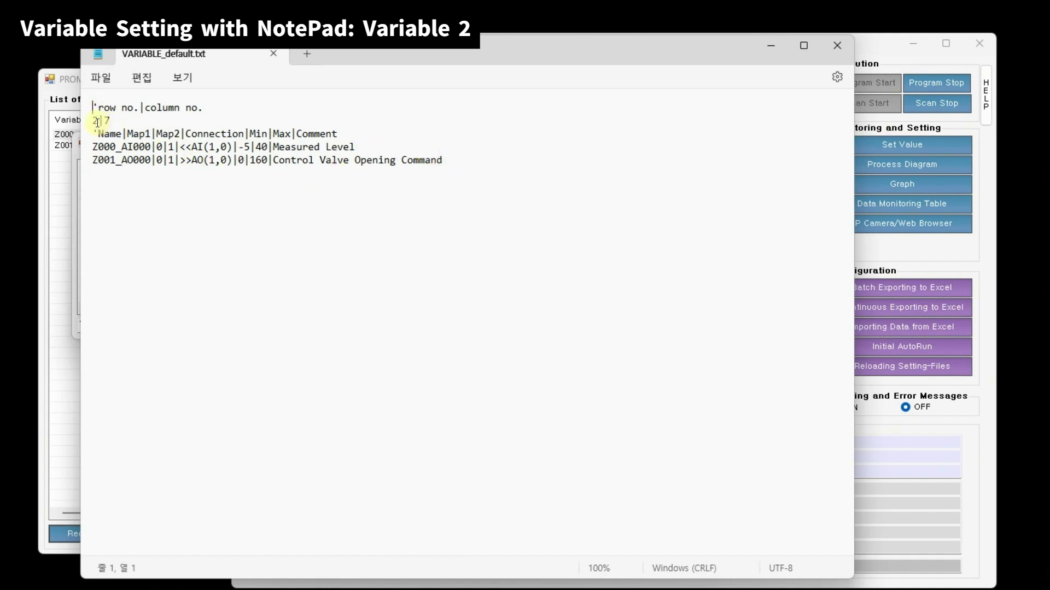
Examine the row and column numbers and the two variable definition lines in VARIABLE_default.txt.
left_click_drag(93, 122, 110, 122)
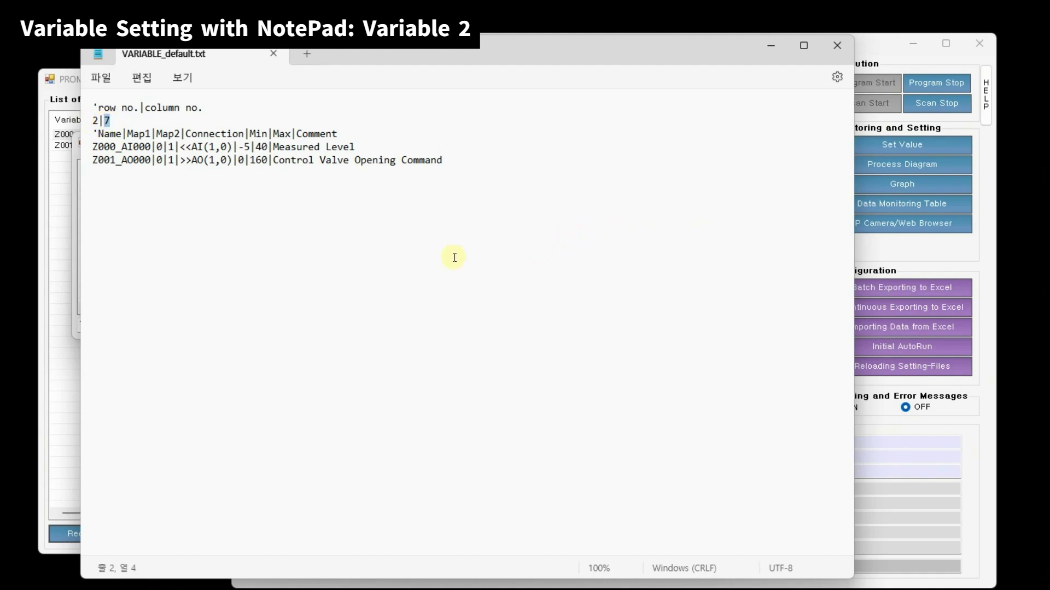
left_click(128, 146)
left_click(134, 161)
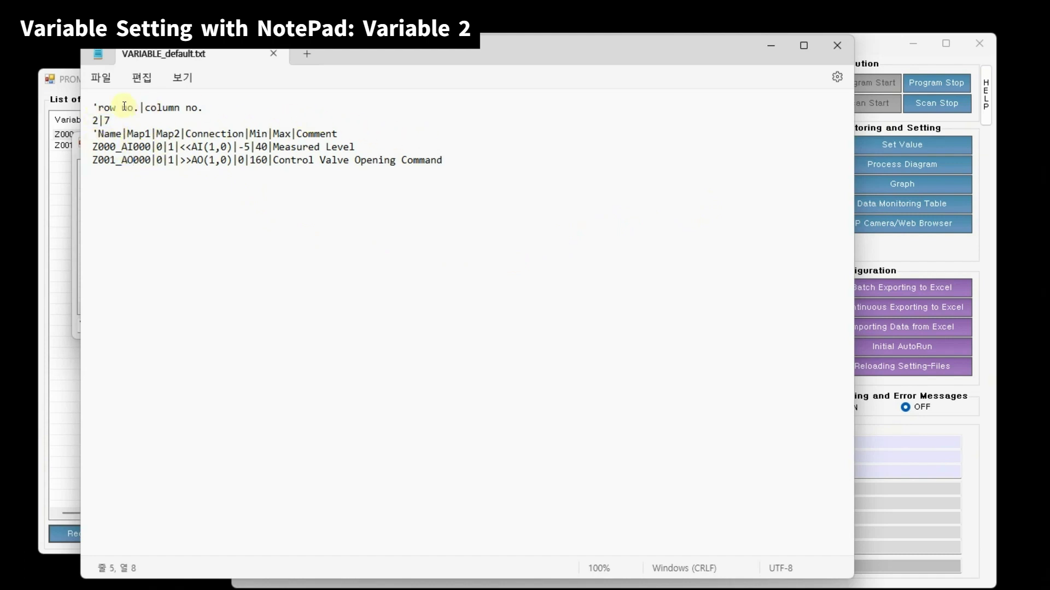
double_click(110, 122)
left_click_drag(99, 146, 366, 148)
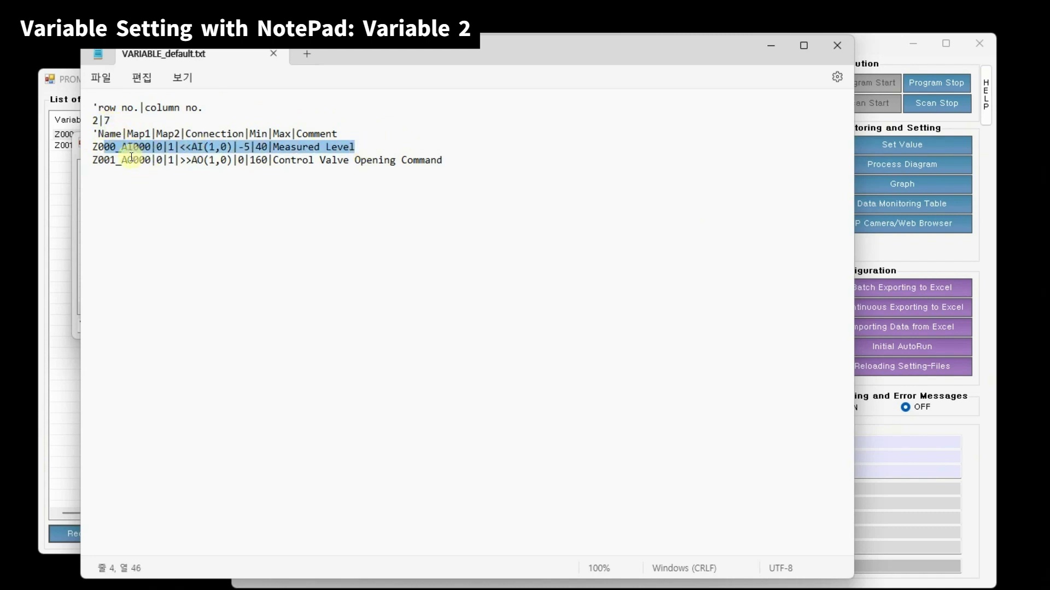
left_click_drag(121, 160, 475, 166)
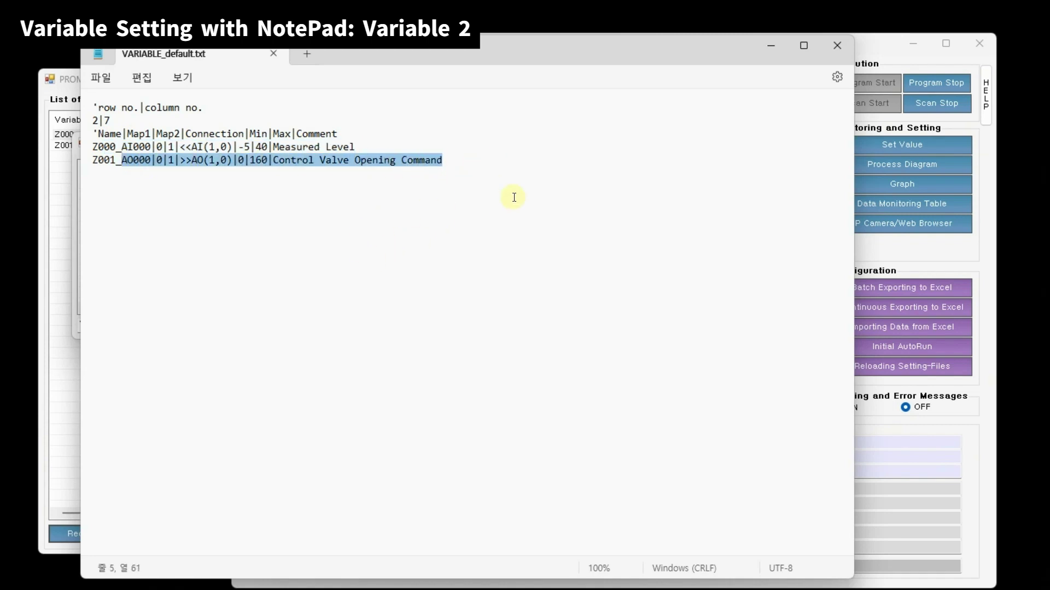
Duplicate the Z001_AO000 definition line onto a new line directly below it.
left_click_drag(487, 159, 47, 199)
key("ctrl+c")
left_click(500, 175)
key("Return")
key("ctrl+v")
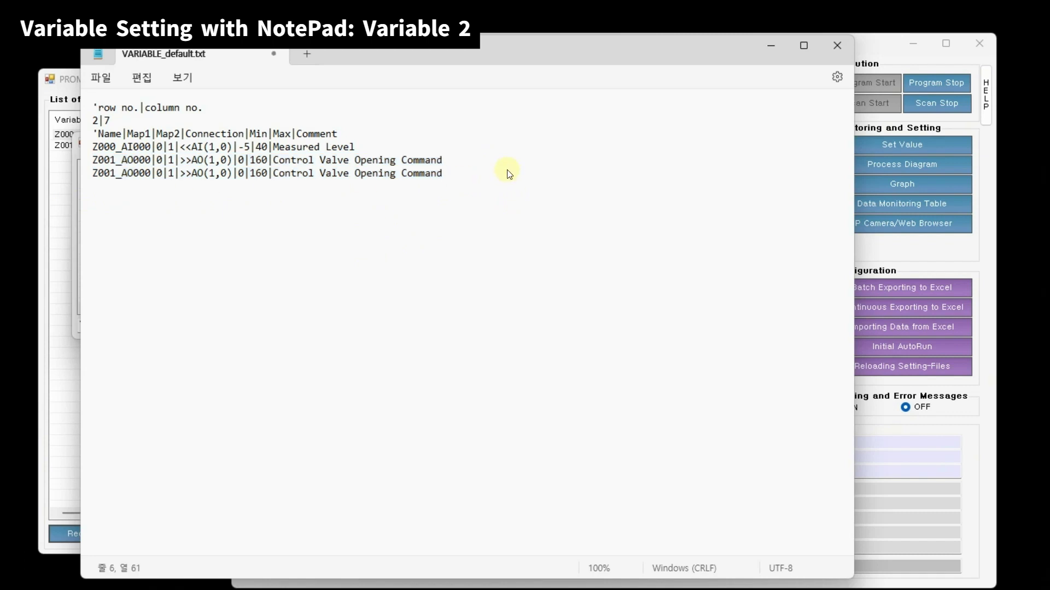
Rename the variable in the duplicated line to Z002_SV000.
left_click(139, 173)
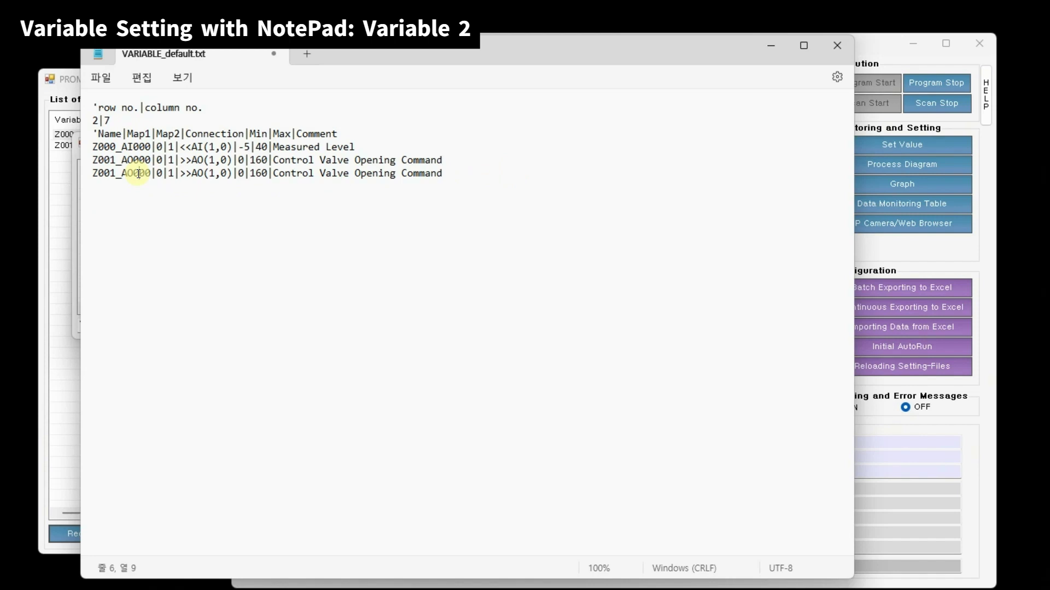
key("Left")
key("Left")
key("shift+Right")
type("2")
key("shift+Right")
key("shift+Right")
type("SV")
key("Right")
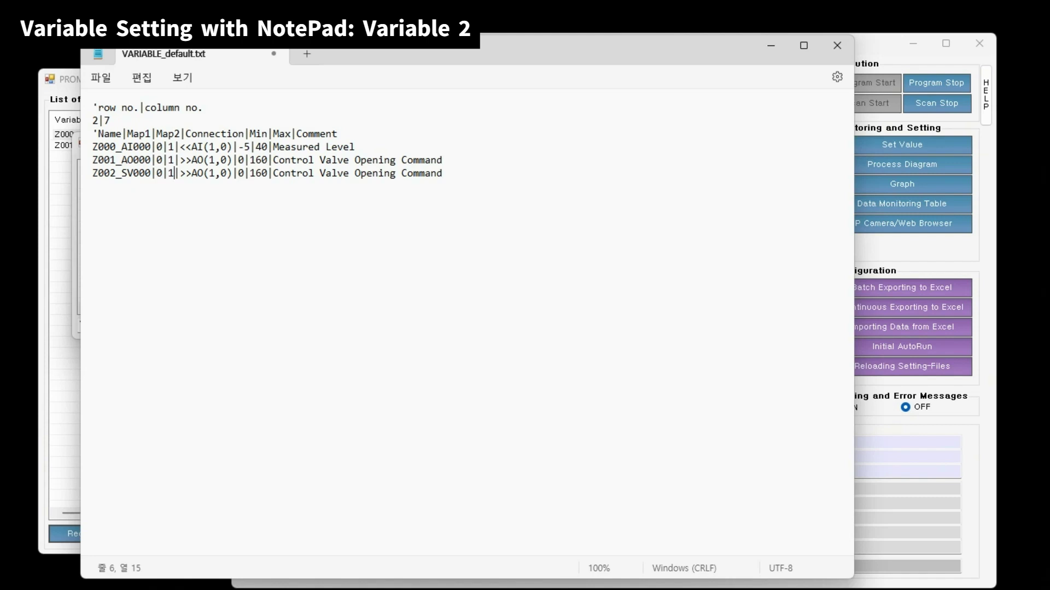
Change the connection of Z002_SV000 to >>PID_SV000, removing the (1,0) address.
left_click(191, 173)
key("shift+Right")
key("shift+Right")
type("PID")
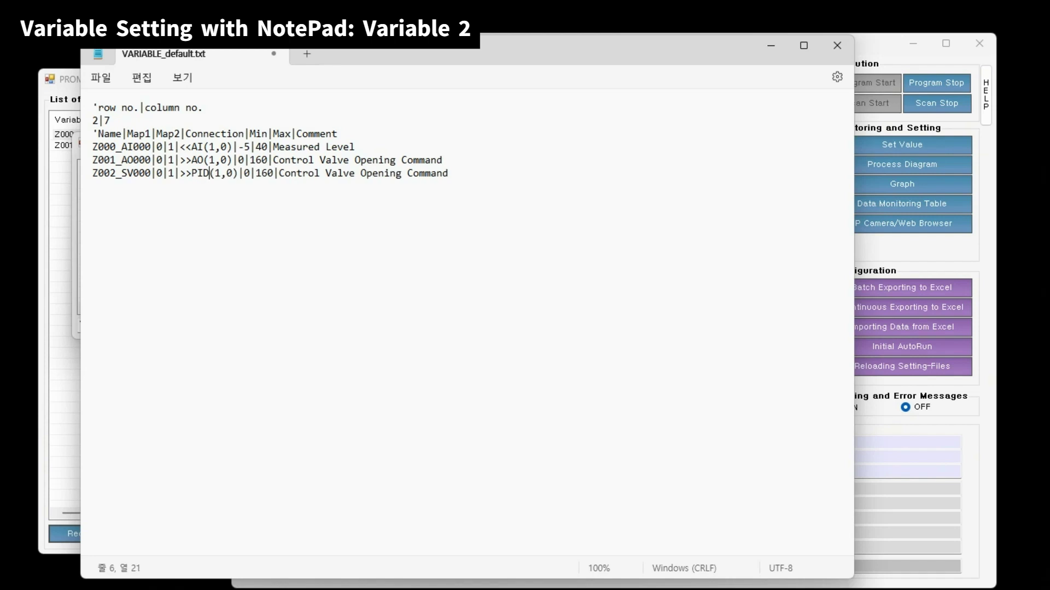
type("_SV")
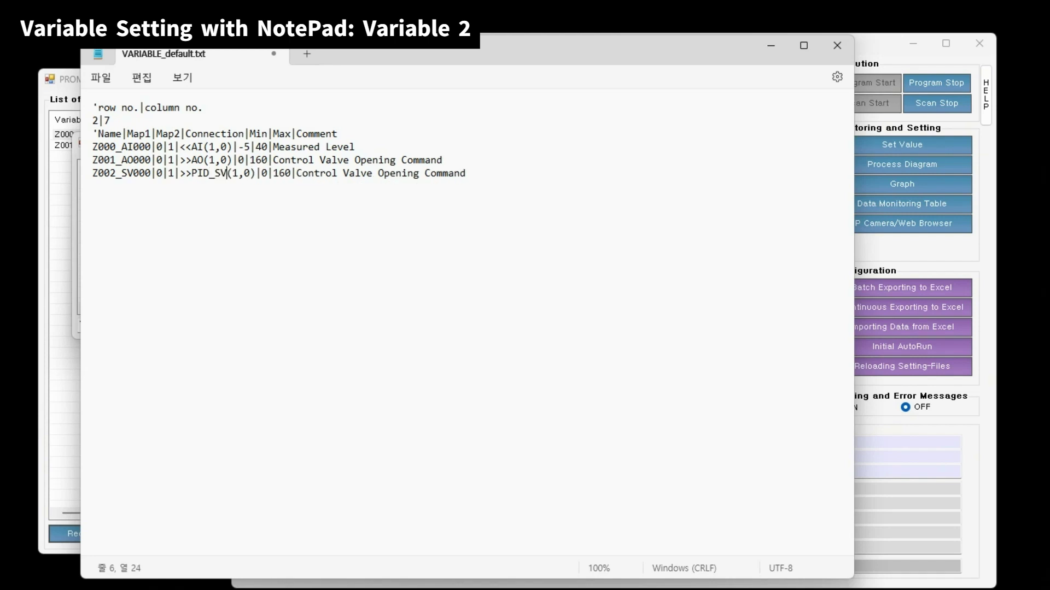
type("000")
key("shift+Right")
key("shift+Right")
key("shift+Right")
key("shift+Right")
key("shift+Right")
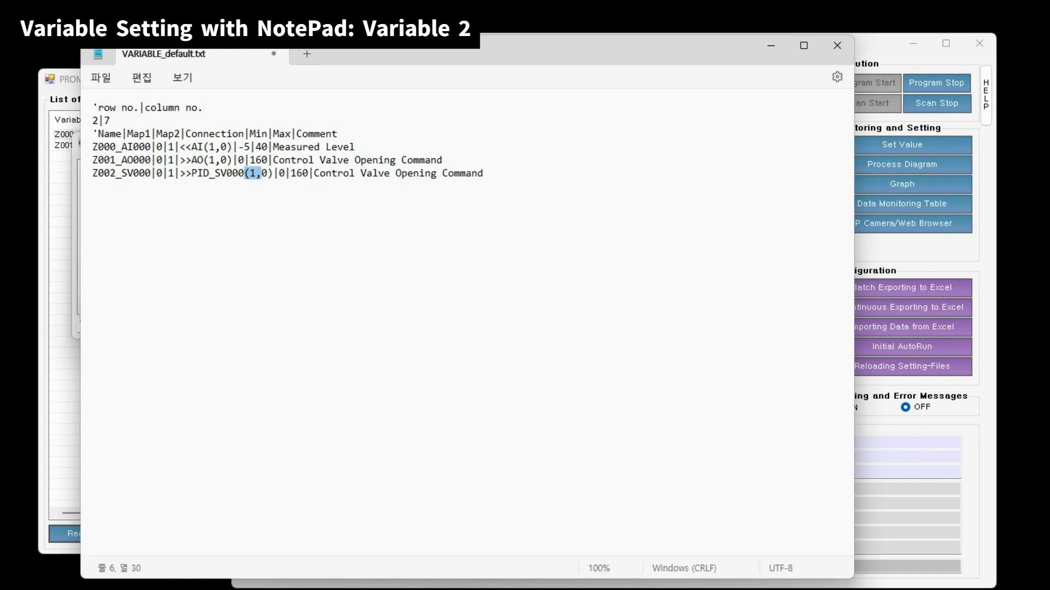
key("Delete")
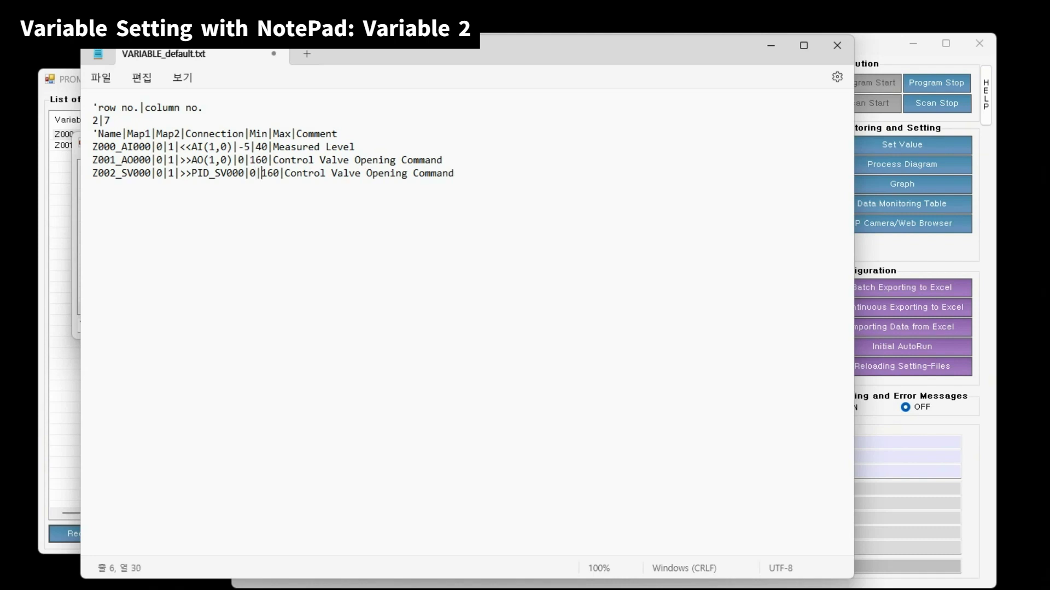
Set the maximum value in the Z002_SV000 definition line to 40.
key("shift+Right")
key("shift+Right")
key("shift+Right")
type("4")
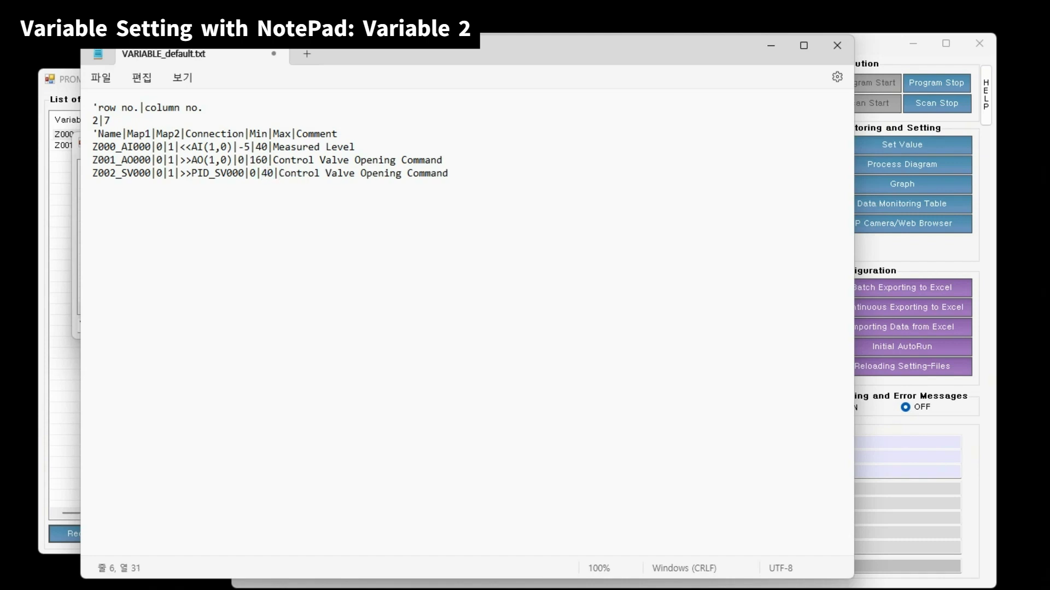
Replace the comment in the Z002_SV000 definition line with PID Set Value.
key("shift+Right")
key("shift+Right")
key("shift+Right")
key("shift+Right")
key("shift+Right")
key("shift+Right")
key("shift+Right")
key("shift+Right")
key("shift+Right")
key("shift+Right")
key("shift+Right")
key("shift+Right")
key("shift+Right")
key("shift+Right")
key("shift+Right")
key("shift+Right")
key("shift+Right")
key("shift+Right")
key("shift+Right")
key("shift+Right")
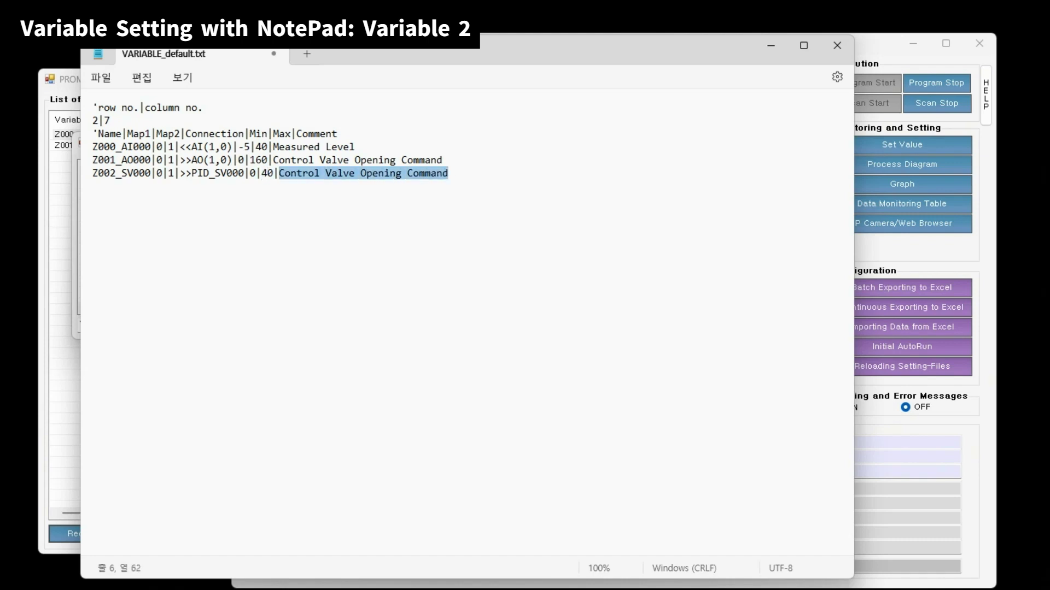
type("PI")
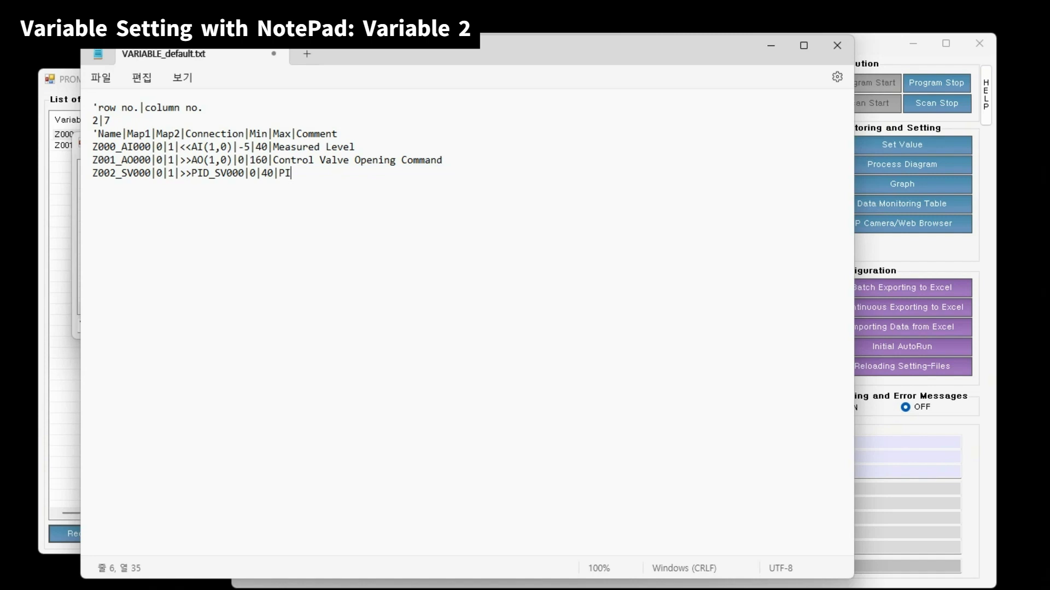
type("D Set Value")
Duplicate the Z002_SV000 definition onto a new line below it and rename the copied variable to Z003_AM000.
key("Return")
type("Z002_SV000|0|1|>>PID_SV000|0|40|PID Set Value")
key("Left")
key("Left")
key("Left")
key("Left")
key("Left")
key("Left")
key("Left")
key("Left")
key("Left")
key("Left")
key("Left")
key("Left")
key("Left")
key("Left")
key("Left")
key("Left")
key("Left")
key("Left")
key("Left")
key("Left")
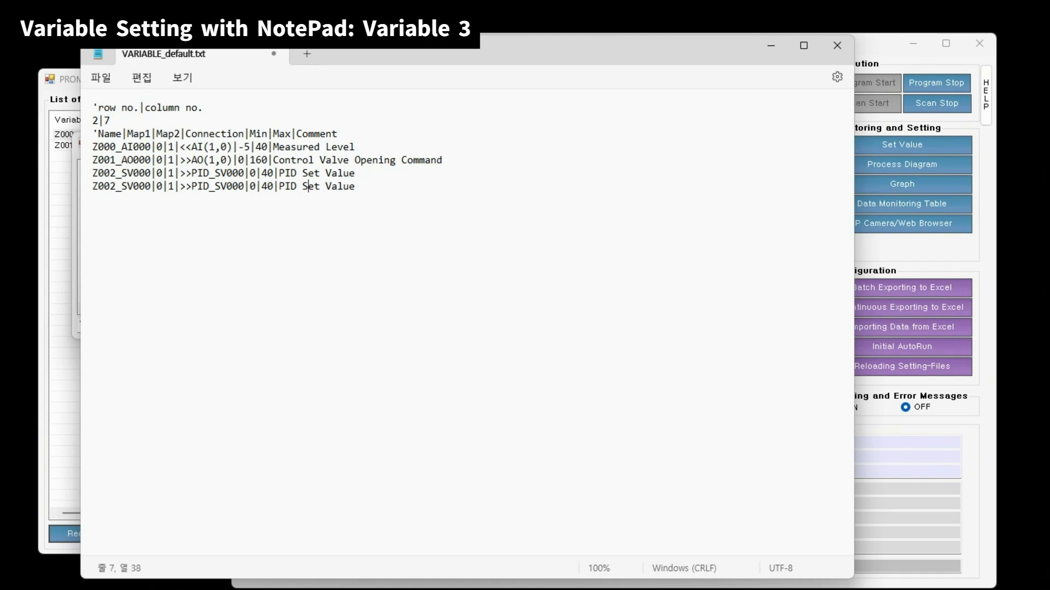
key("Left")
key("Left")
key("Left")
key("Left")
key("Left")
key("Left")
key("Left")
key("Left")
key("Left")
key("Left")
key("Left")
key("Left")
key("Left")
key("Delete")
type("3")
key("shift+Right")
key("shift+Right")
type("AM")
Change the connection in the Z003_AM000 definition line to >>PID_AM000.
key("Right")
key("Right")
key("Right")
key("Right")
key("Right")
key("Right")
key("Right")
key("Right")
key("Right")
key("Right")
key("Right")
key("Right")
key("shift+Right")
key("shift+Right")
type("AM")
Set the maximum value in the Z003_AM000 definition line to 1.
key("Right")
key("Right")
key("shift+Right")
key("shift+Right")
key("shift+Right")
key("Right")
key("Right")
key("Right")
key("shift+Right")
key("shift+Right")
type("1")
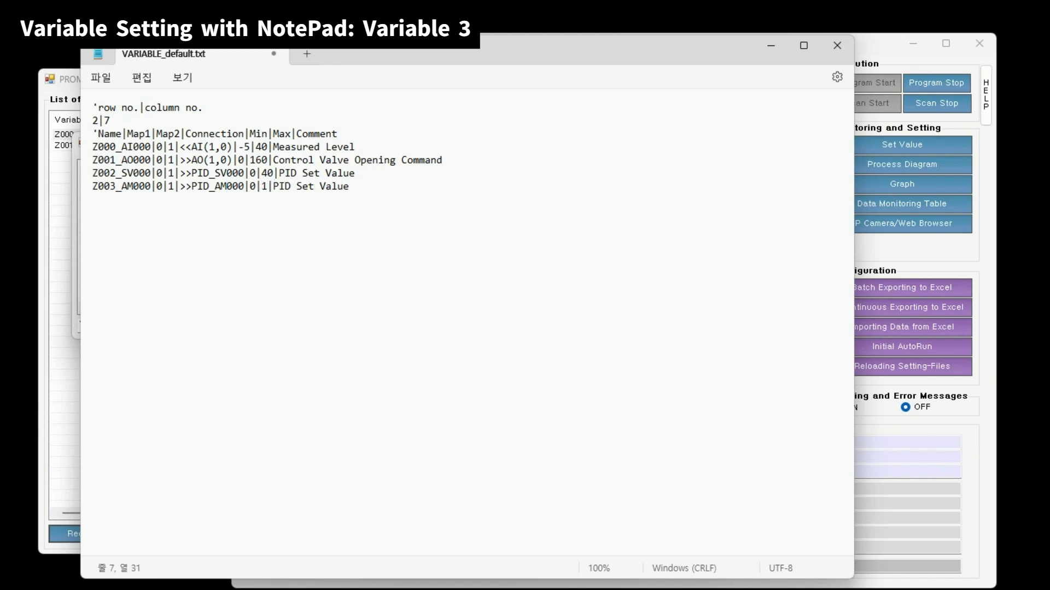
Change the comment in the Z003_AM000 definition line to PID Mode.
left_click(297, 187)
key("ctrl+shift+Right")
key("ctrl+shift+Right")
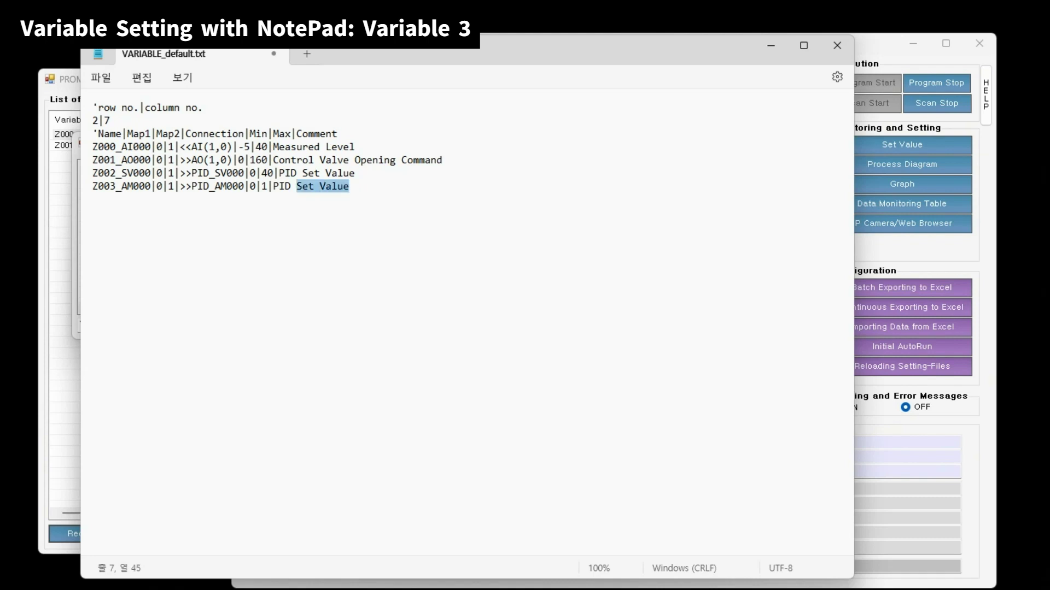
type("Mode")
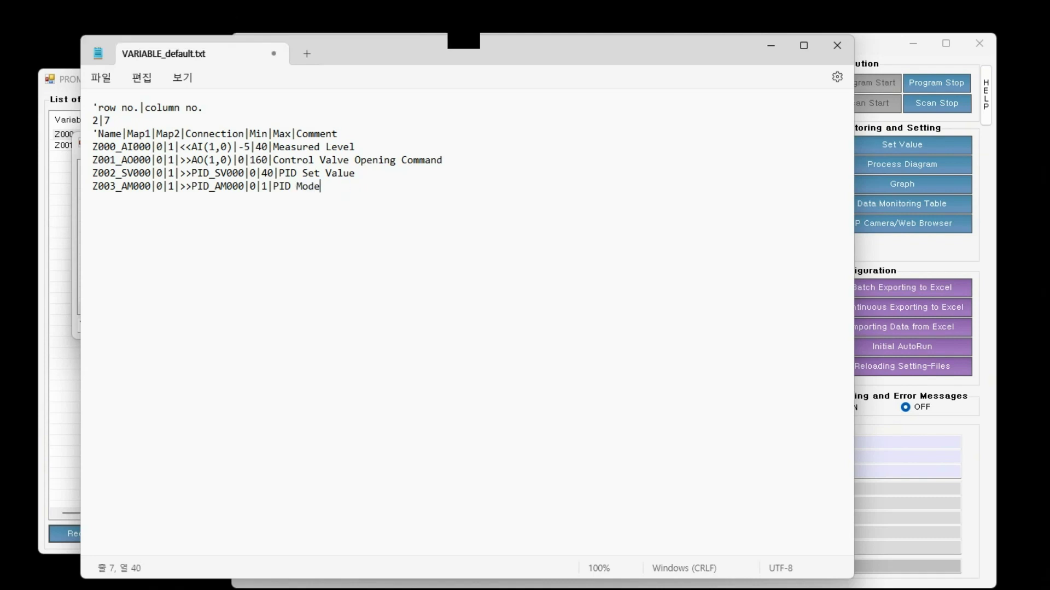
Set the row number in VARIABLE_default.txt to 4, then save and close the file.
left_click(232, 186)
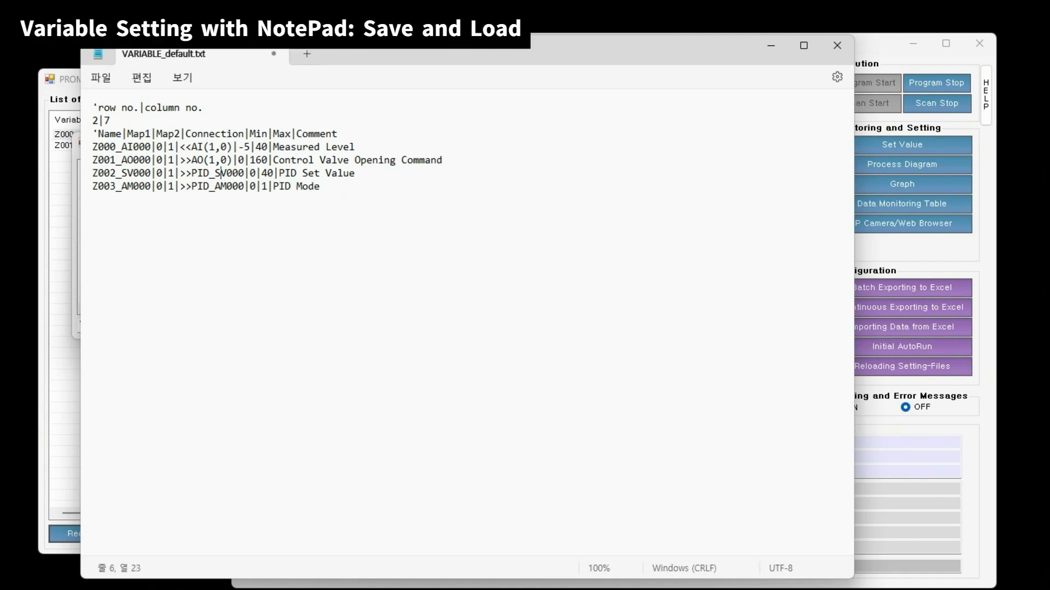
left_click(93, 120)
key("shift+Right")
type("4")
left_click(101, 77)
left_click(124, 171)
left_click(837, 47)
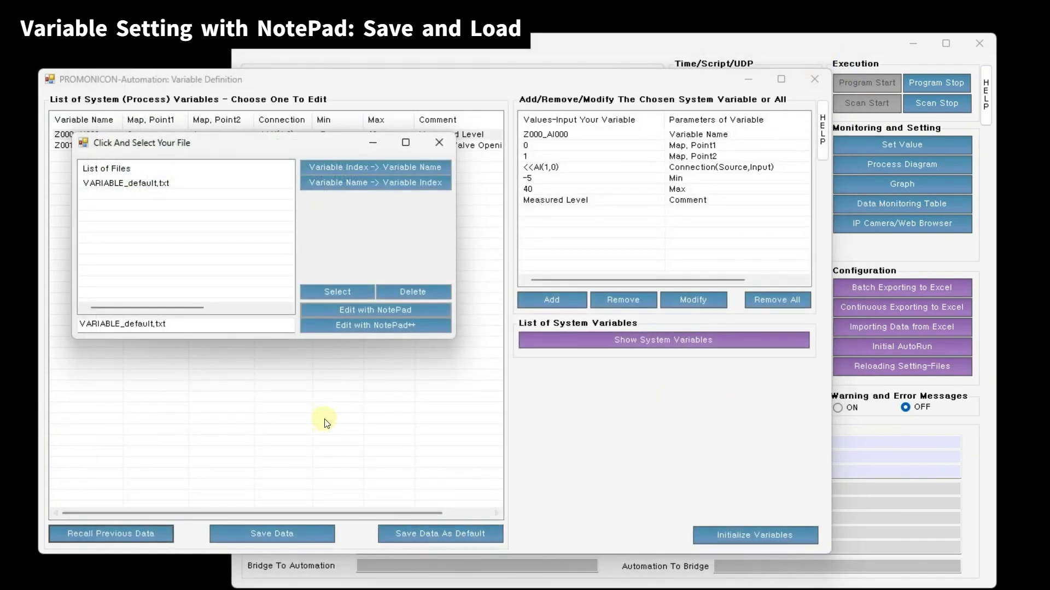
Close the old file selection window and recall the variable data from VARIABLE_default.txt.
left_click(440, 141)
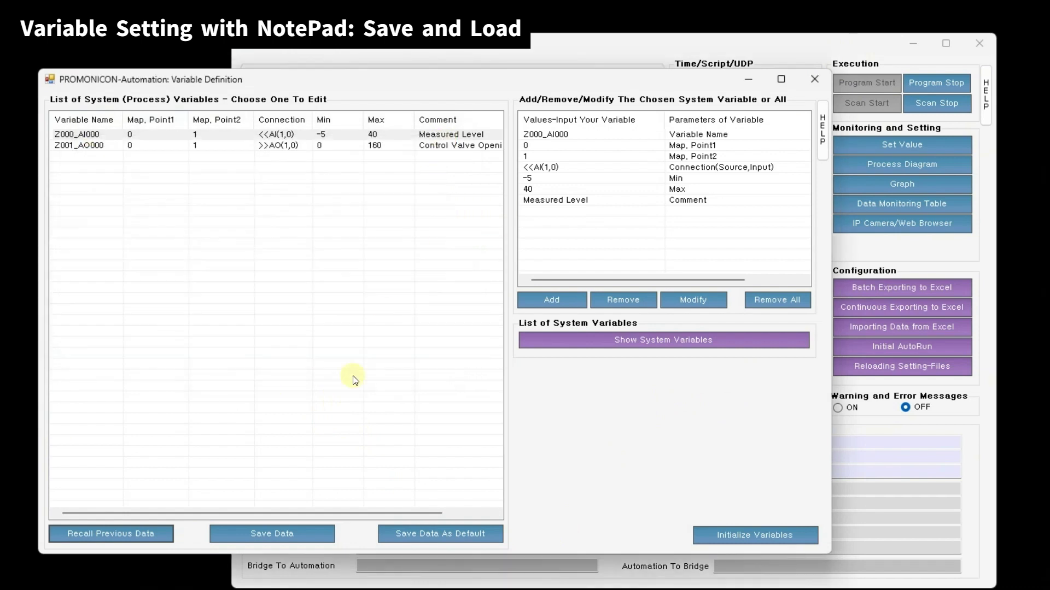
left_click(100, 539)
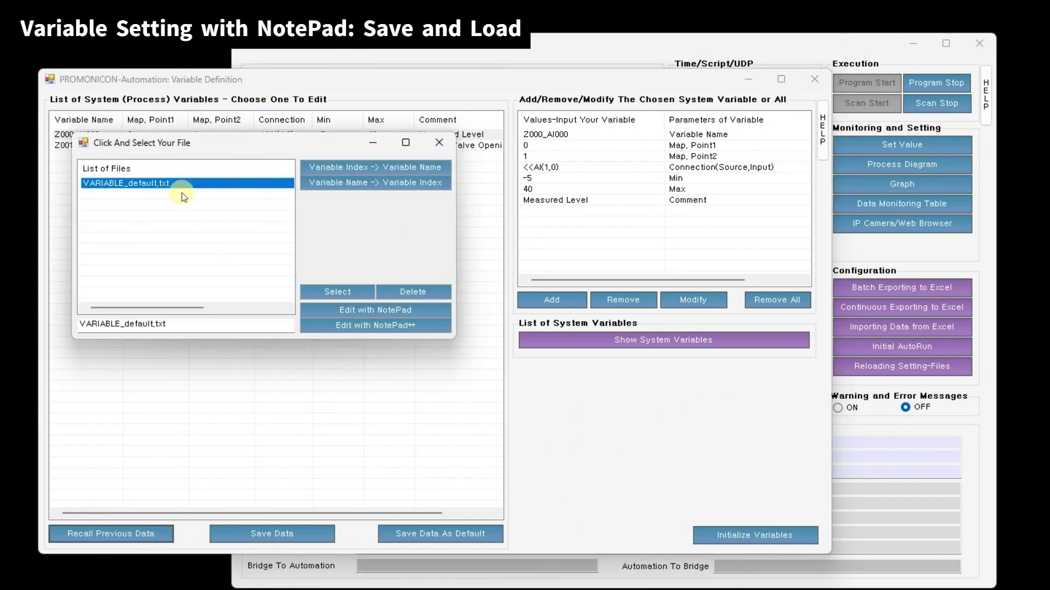
left_click(343, 291)
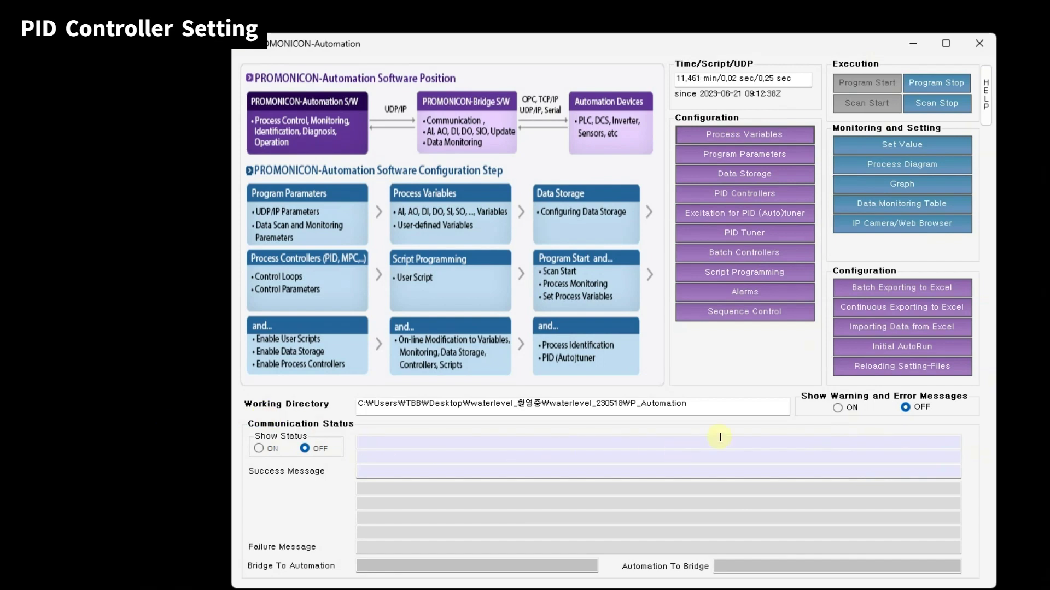
Open the PID controller configuration and set the controller's name to WaterLevel.
left_click(780, 194)
left_click_drag(57, 27, 309, 89)
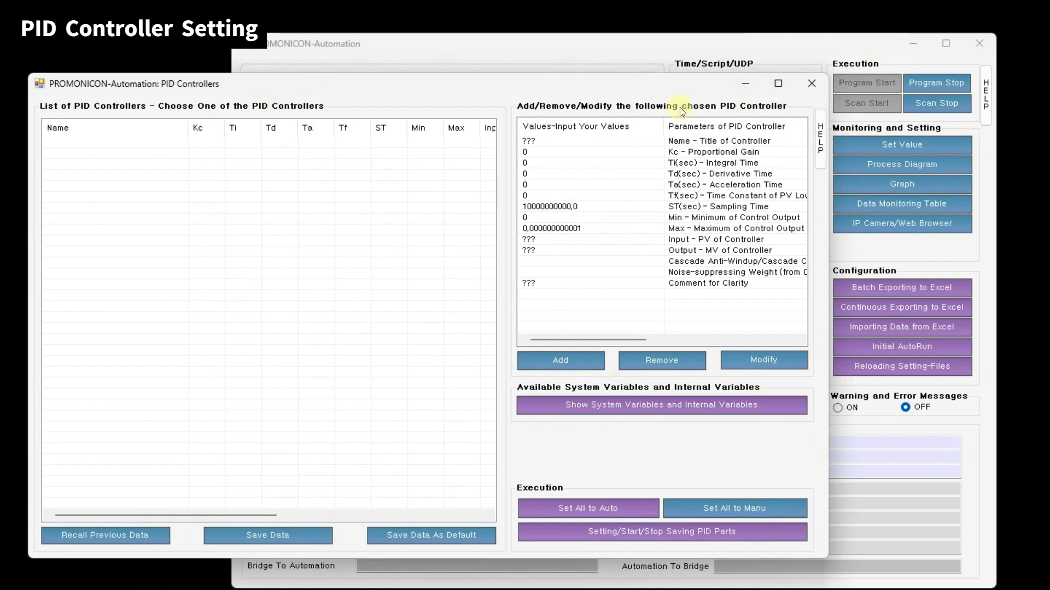
left_click(570, 140)
left_click(570, 140)
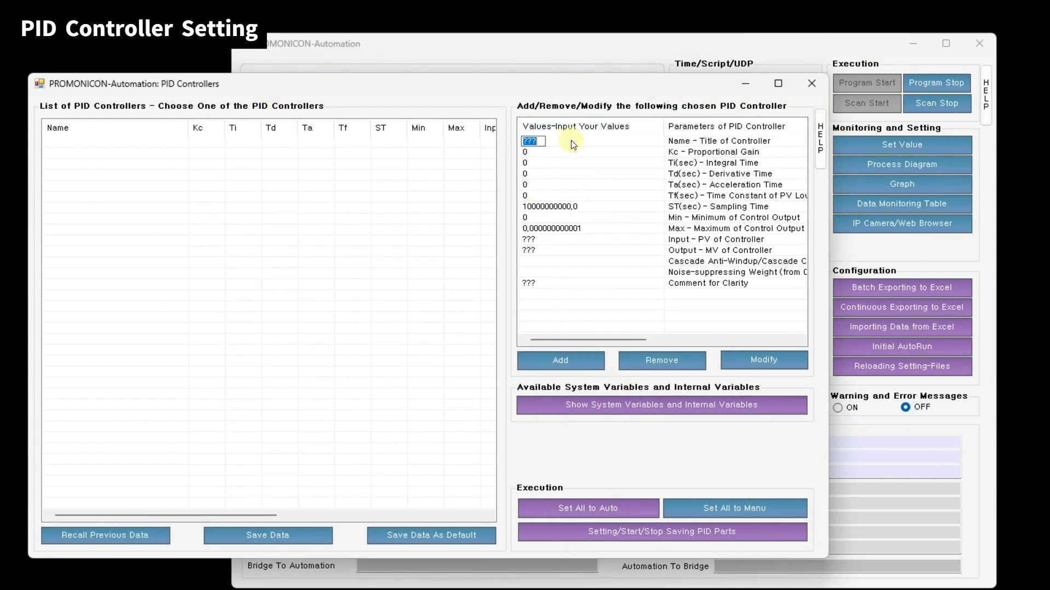
type("WaterLevel")
key("Return")
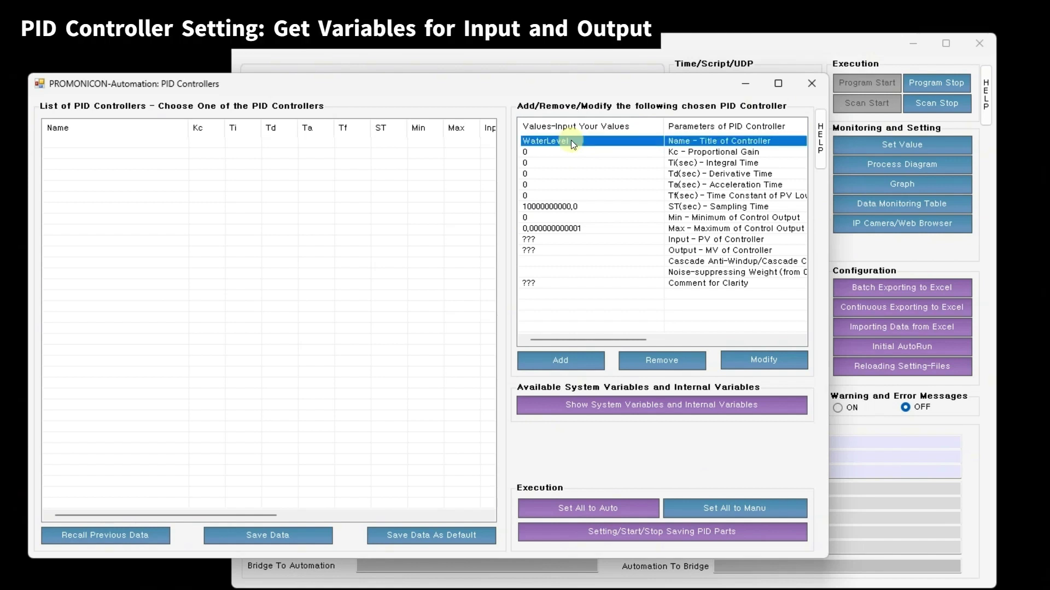
Show the list of available system and internal variables for the controller's input and output.
left_click(570, 240)
key("Down")
key("Up")
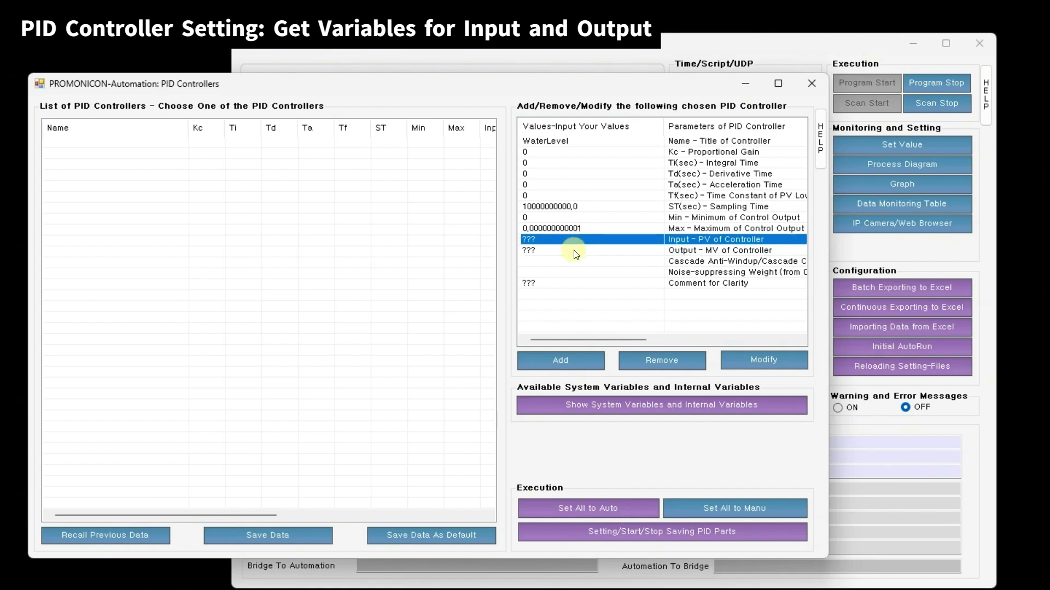
key("Down")
left_click(571, 240)
left_click(571, 252)
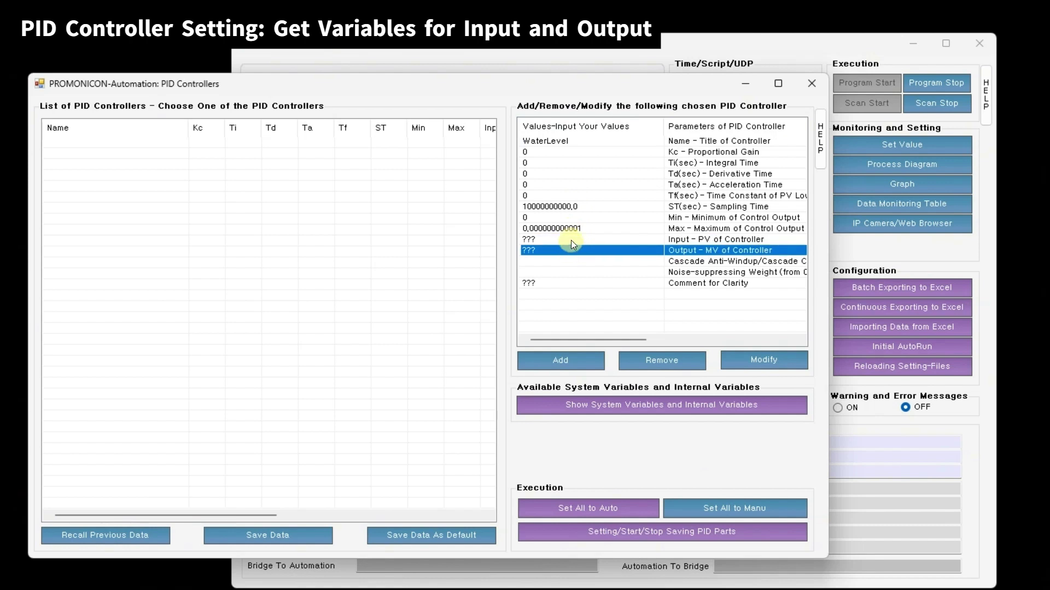
left_click(571, 241)
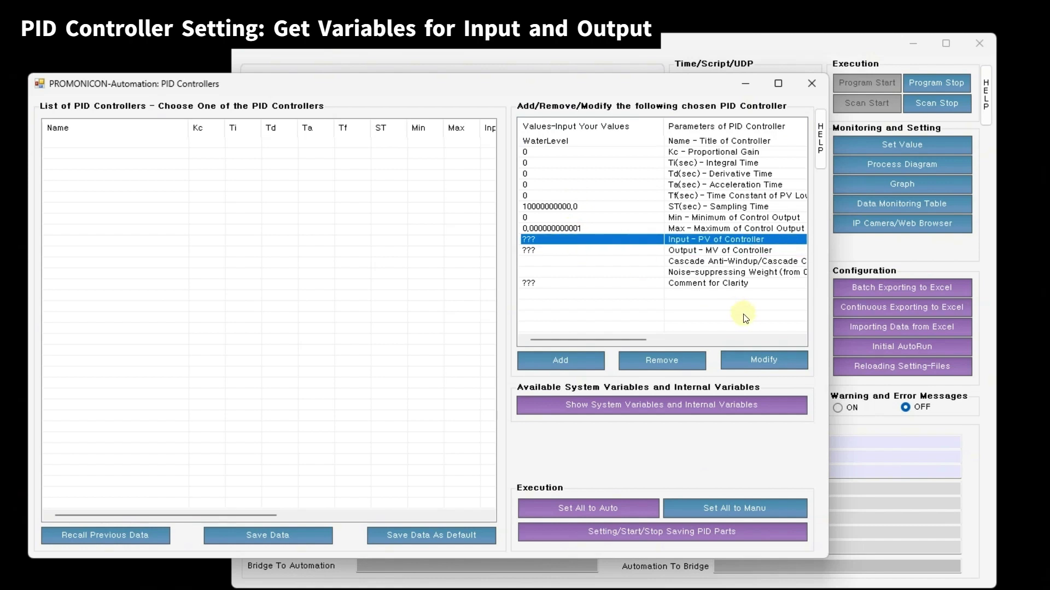
left_click(632, 408)
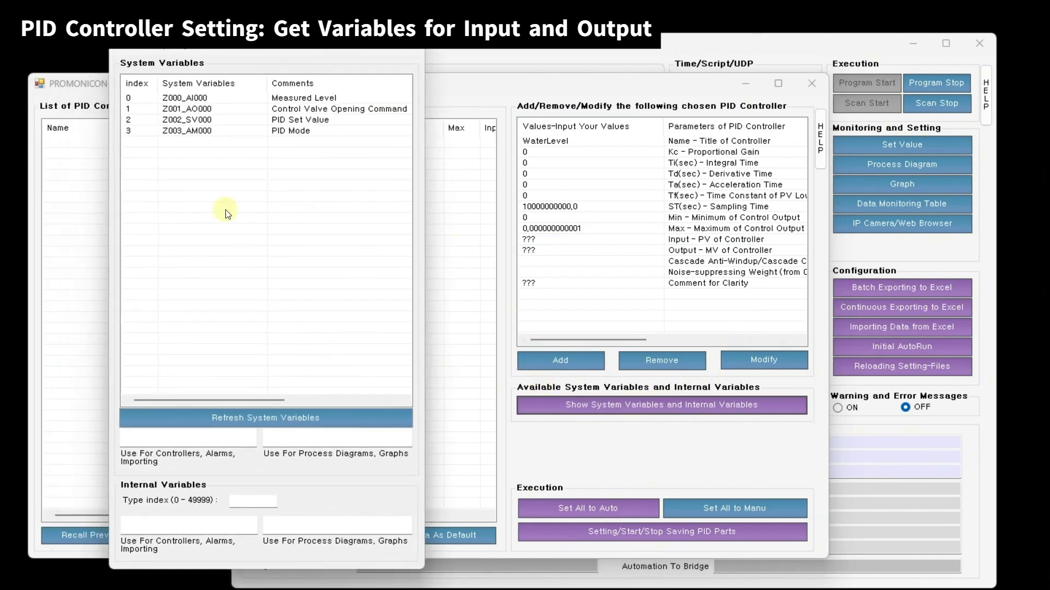
Copy the system variable Z000_AI000 and enter it as the controller's input (PV).
left_click(191, 99)
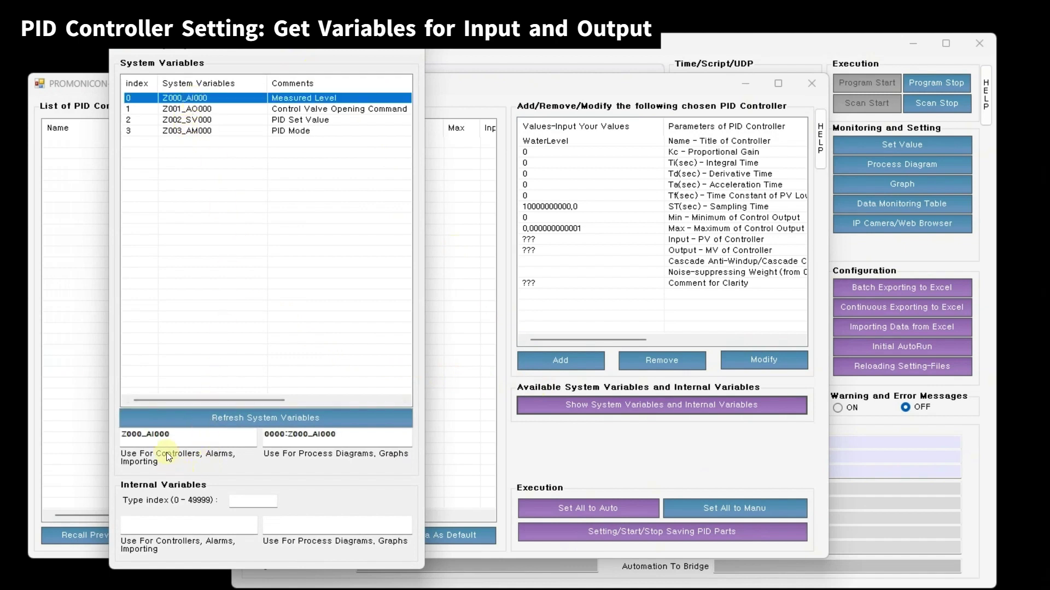
double_click(156, 435)
right_click(156, 435)
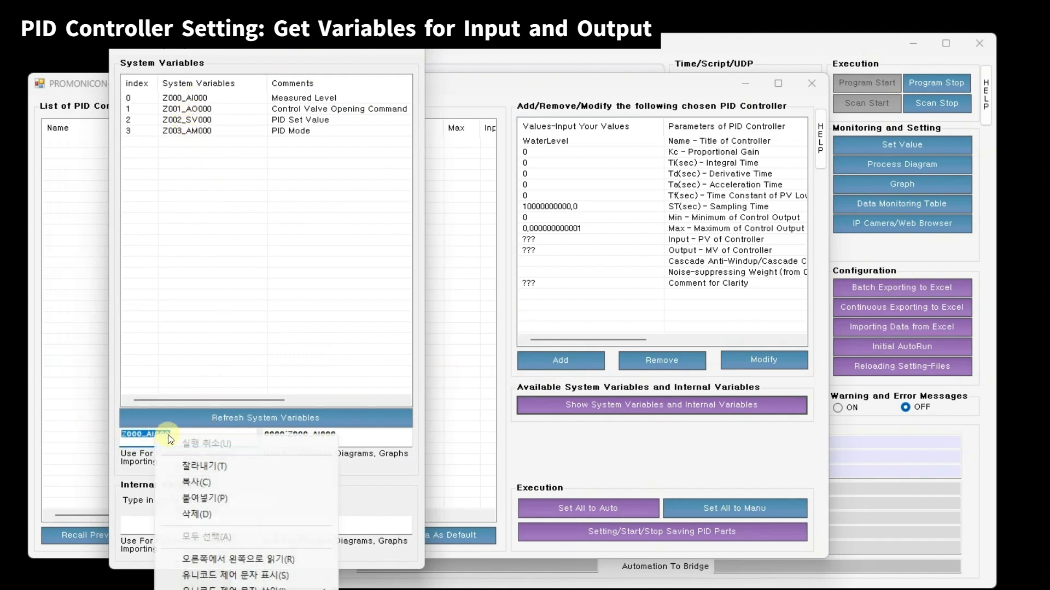
left_click(186, 482)
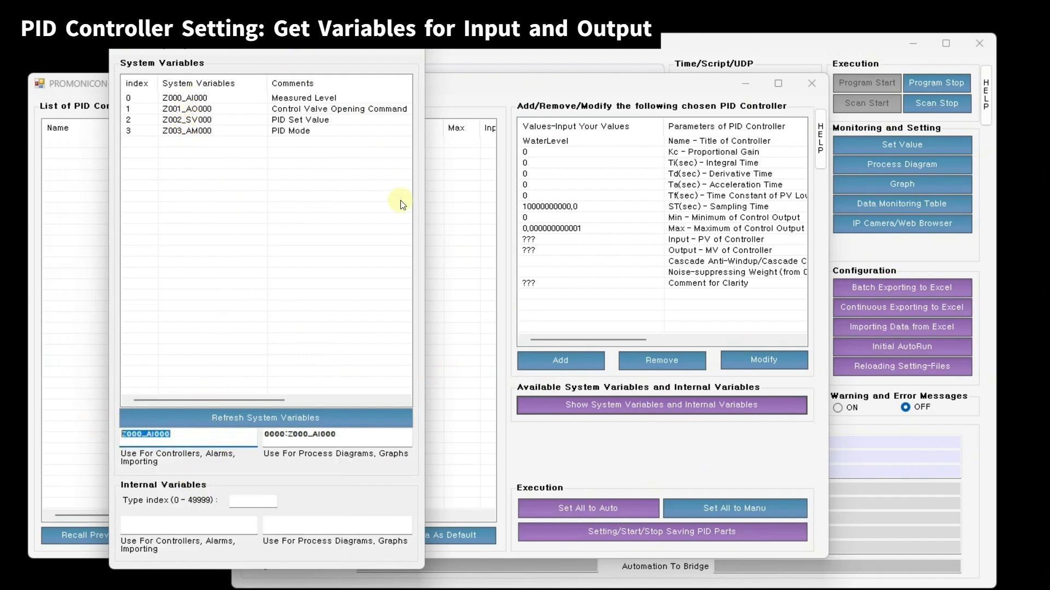
left_click(582, 241)
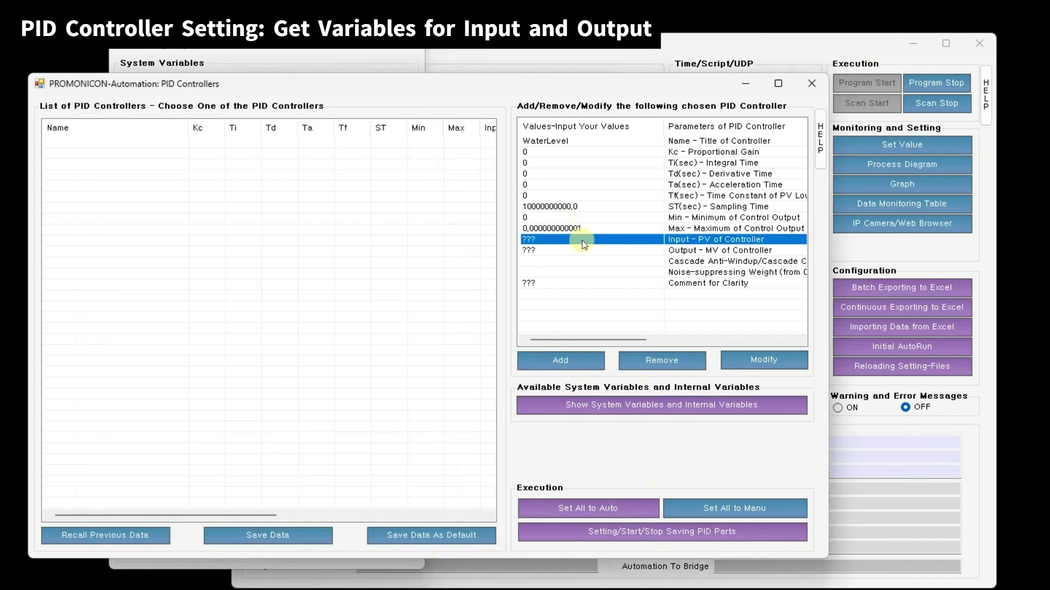
left_click(581, 241)
key("ctrl+v")
Copy the system variable Z001_AO000 and enter it as the controller's output (MV).
left_click(220, 208)
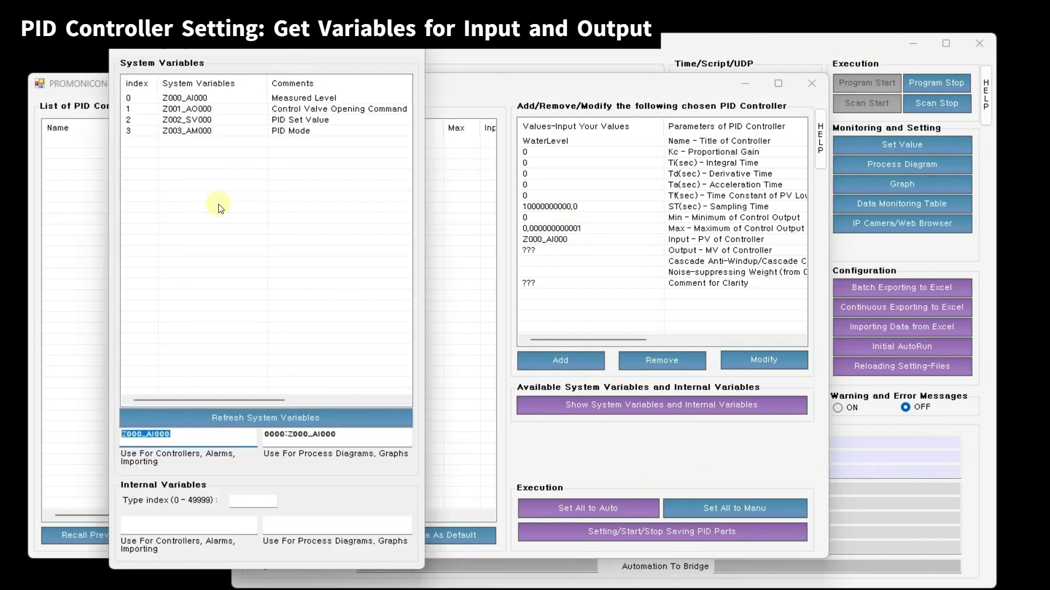
left_click(197, 109)
double_click(221, 434)
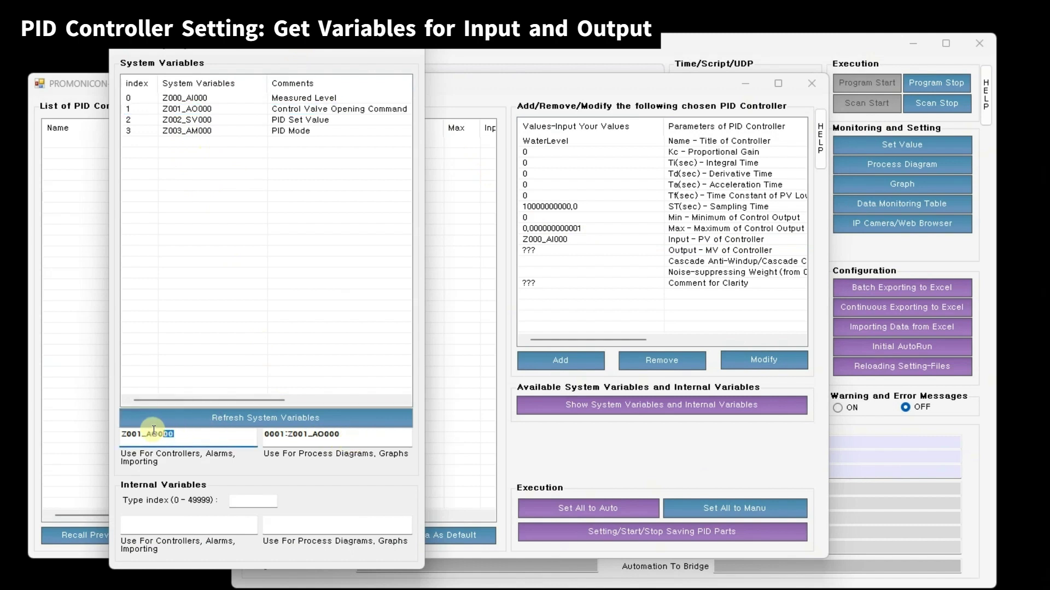
left_click(599, 249)
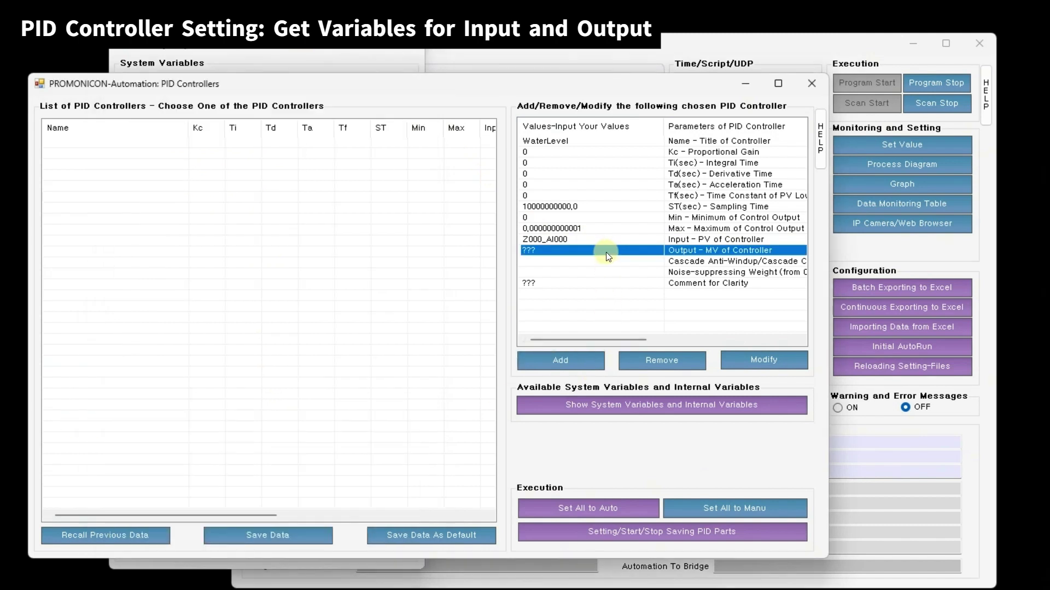
left_click(606, 251)
key("ctrl+v")
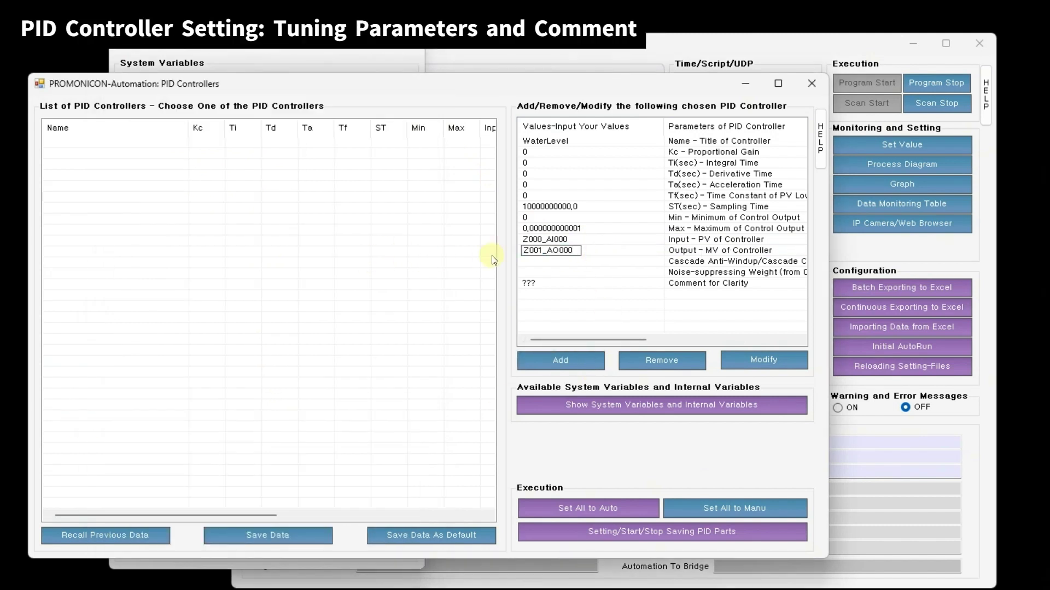
left_click(566, 272)
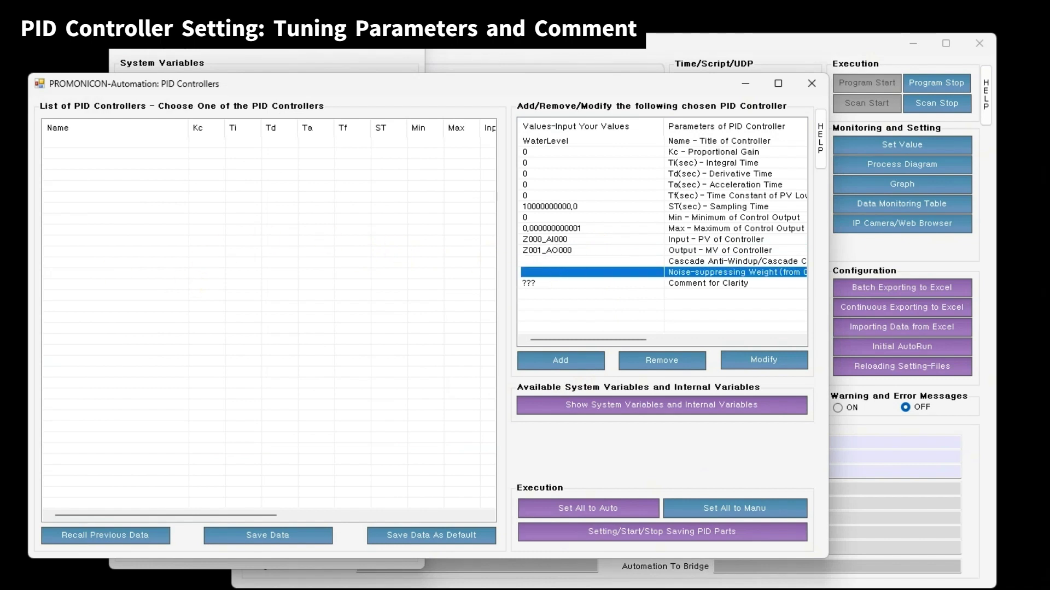
Set the controller's proportional gain Kc to 1.5, integral time Ti to 70 and derivative time Td to 15.
left_click(609, 149)
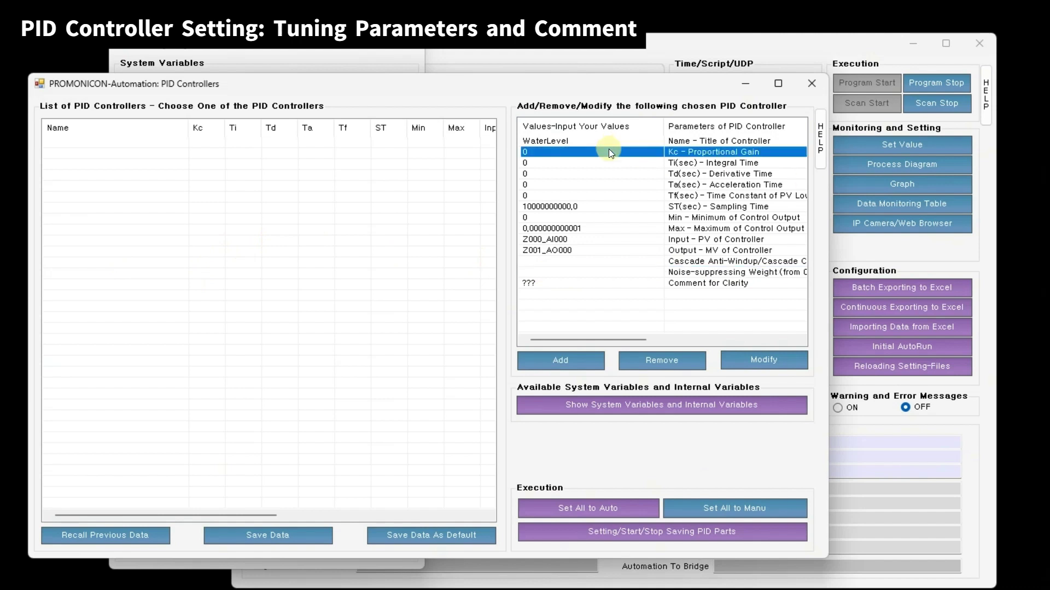
left_click(612, 152)
type("1,5")
left_click(642, 163)
left_click(641, 163)
type("70")
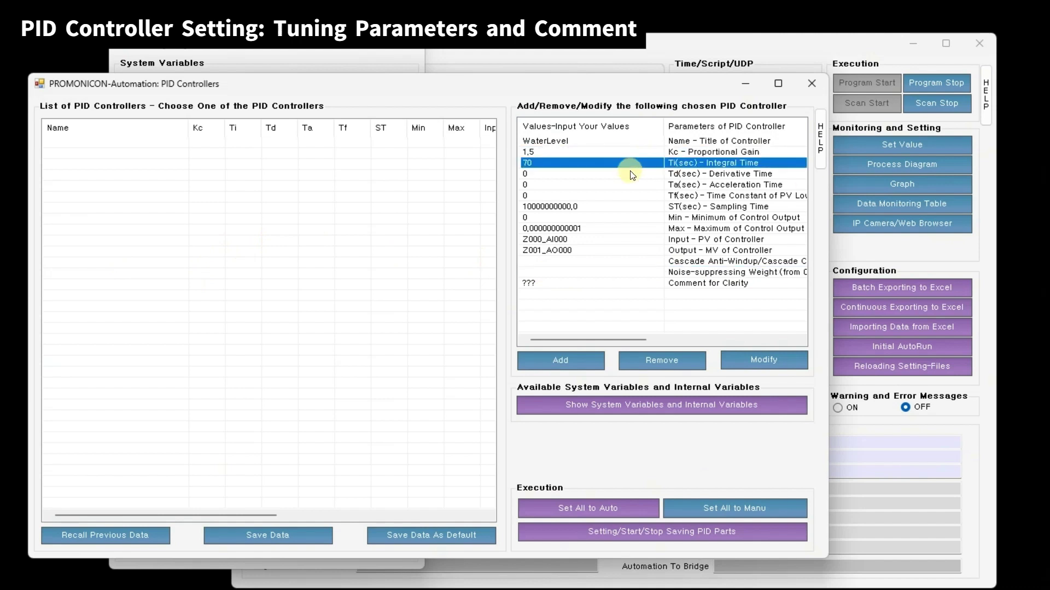
left_click(631, 175)
left_click(631, 175)
type("15")
Set the controller's PV low-pass filter time constant Tf to 3 and sampling time ST to 0.5.
left_click(629, 185)
left_click(626, 195)
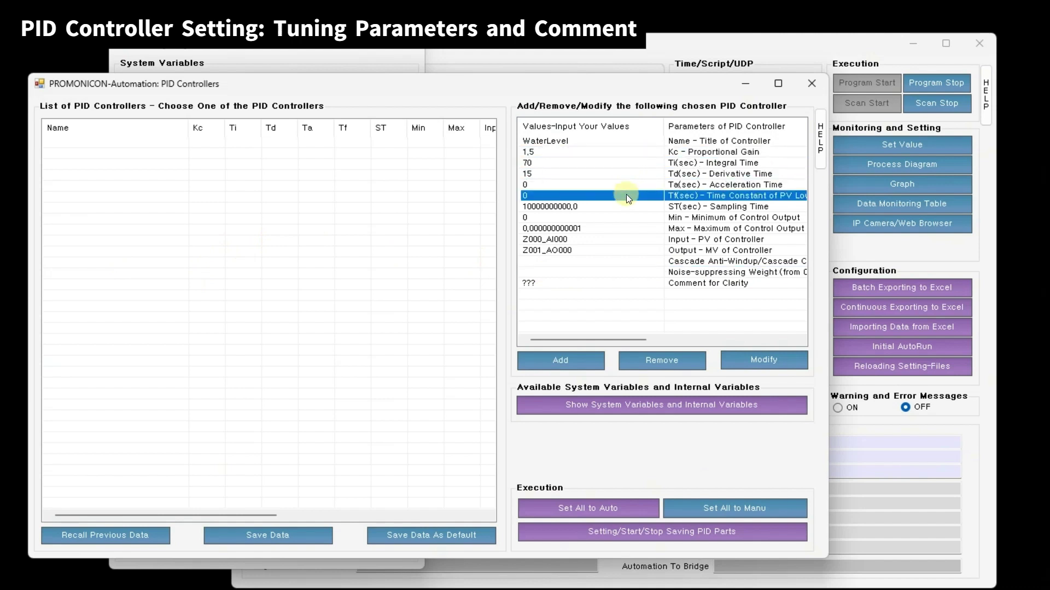
left_click(625, 194)
type("3")
left_click(619, 205)
left_click(619, 204)
type("0,5")
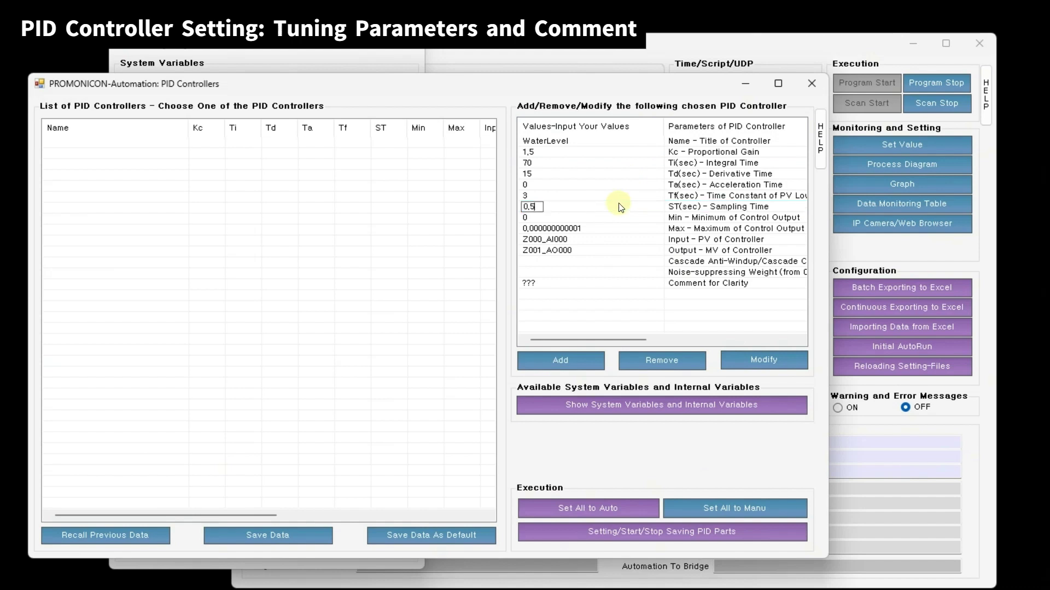
left_click(618, 206)
Set the controller's maximum control output to 165 and the noise-suppressing weight to 0.1.
left_click(601, 227)
left_click(599, 234)
type("165")
left_click(596, 231)
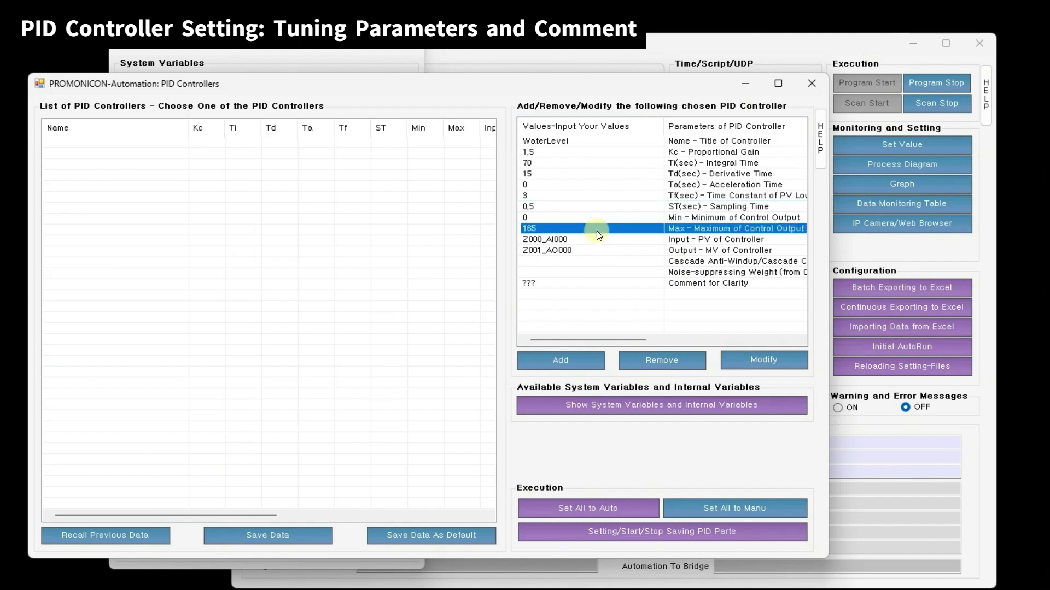
left_click(596, 276)
left_click(596, 276)
type("0,1")
Enter LIC as the controller's comment for clarity.
left_click(605, 283)
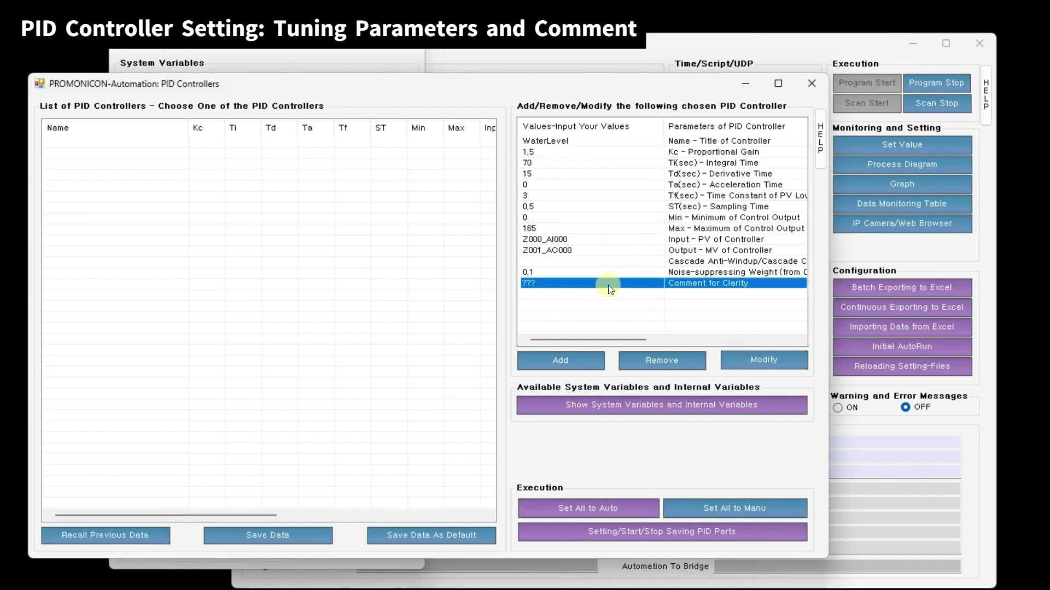
left_click(607, 283)
type("LIC")
key("Return")
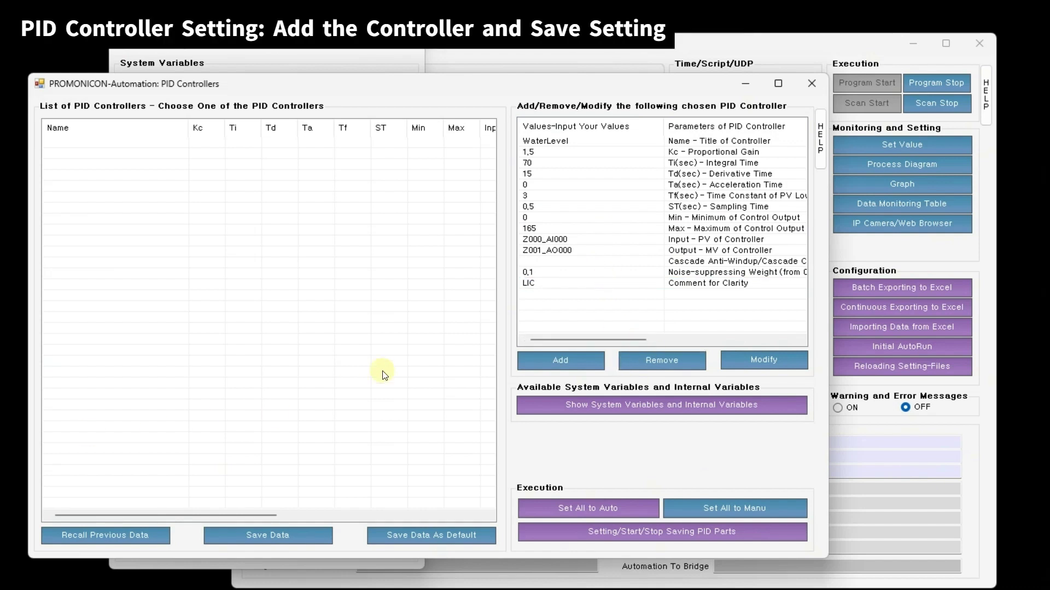
Add the WaterLevel controller to the PID controller list, save the data as default and close the PID controller settings.
left_click(556, 363)
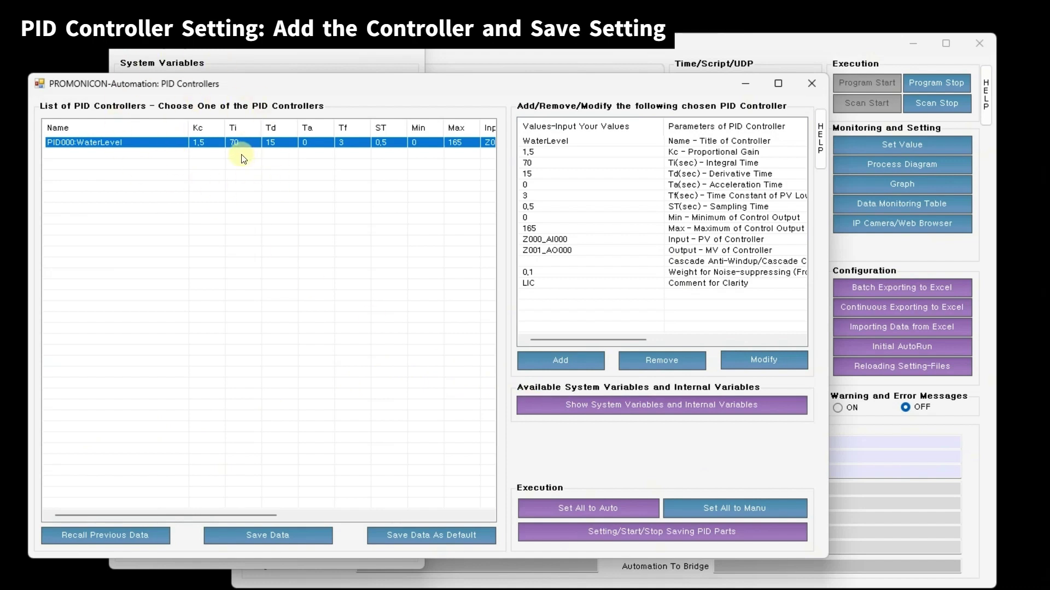
left_click(431, 540)
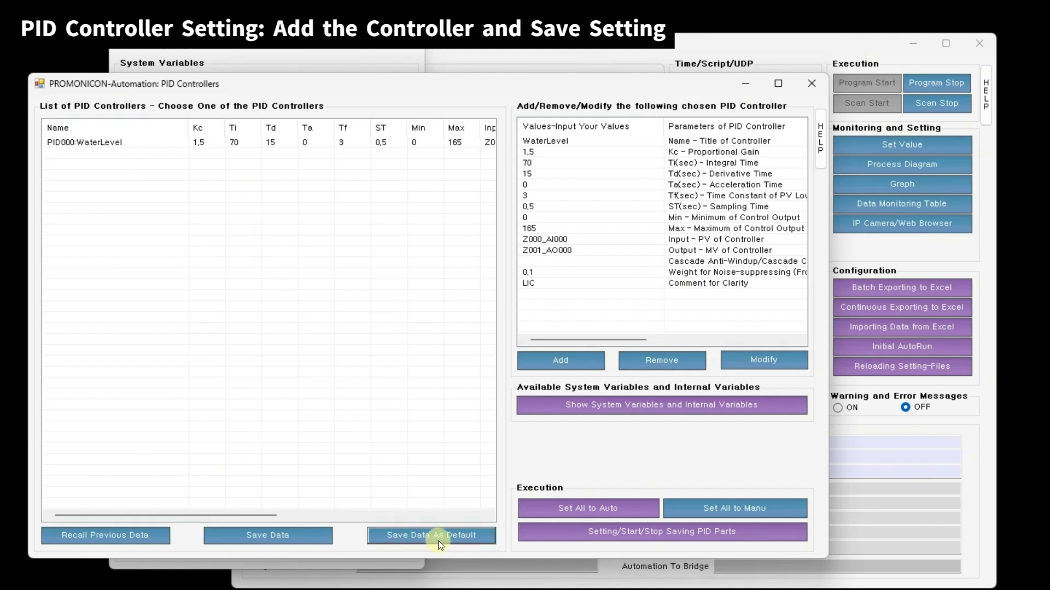
left_click(812, 83)
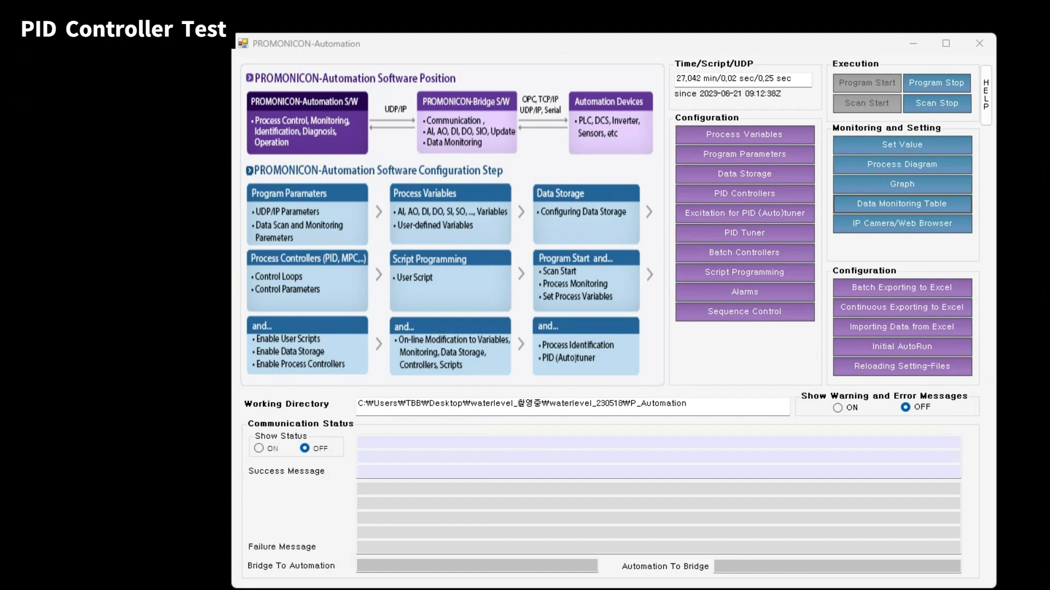
Switch to PROMONICON-Bridge to check its scan and communication status, and minimize it.
key("alt+Tab")
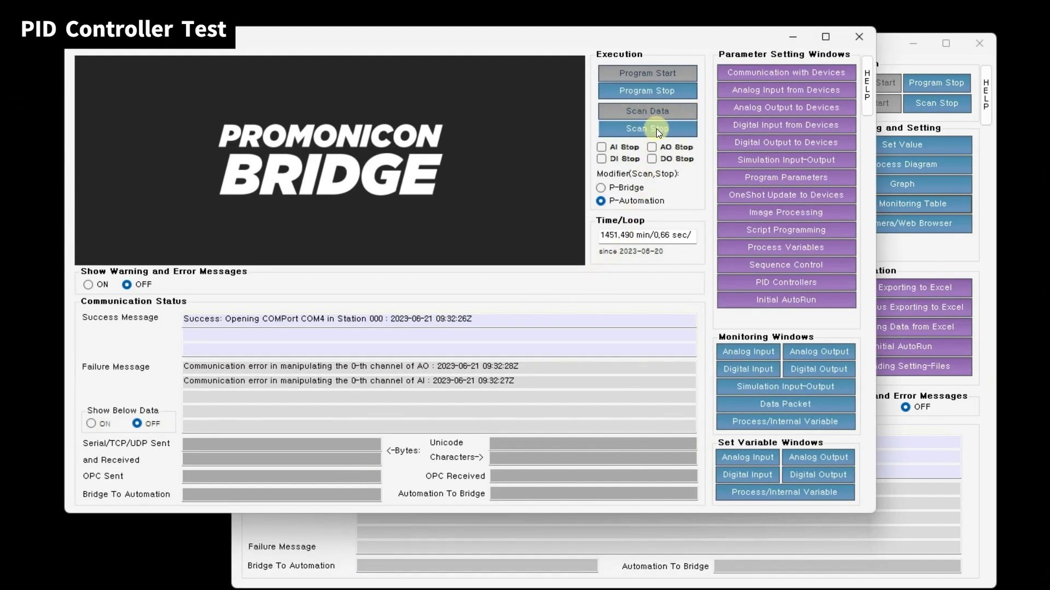
left_click(793, 37)
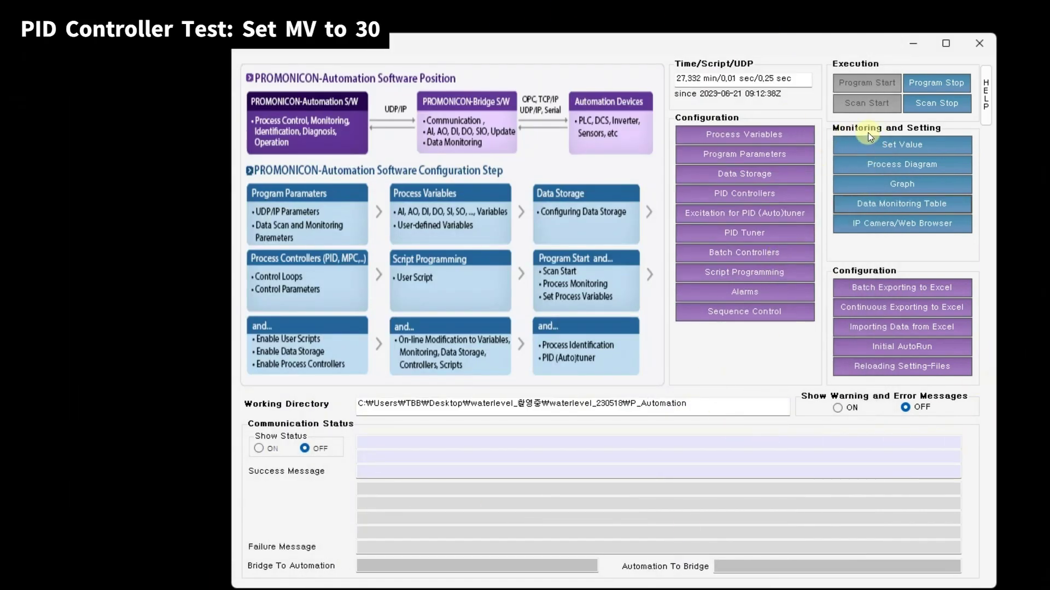
Set the control valve opening command Z001_AO000 to 30 and open the data monitoring table for the process variables.
left_click(897, 144)
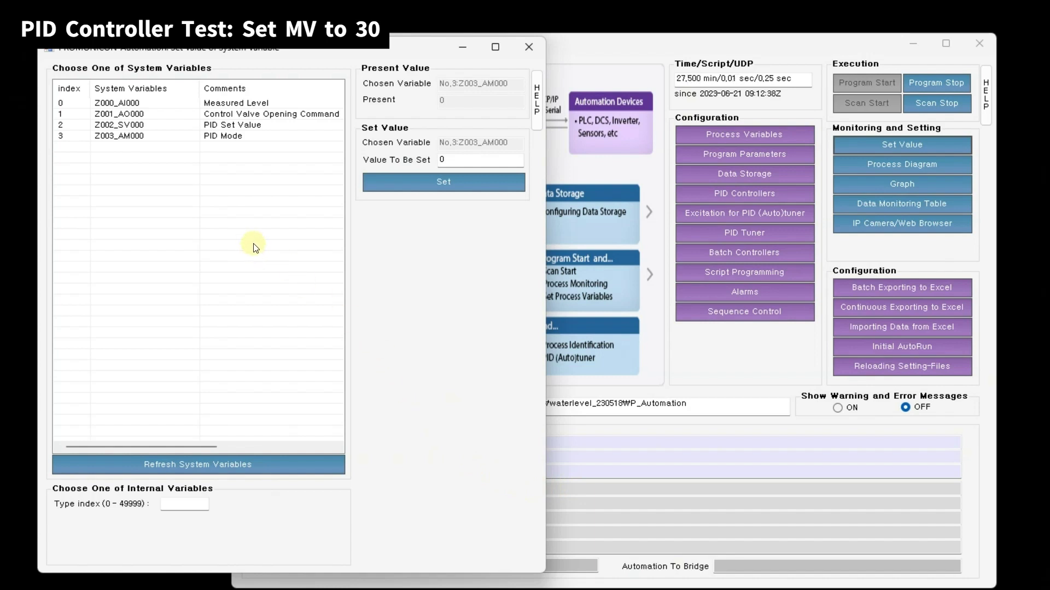
left_click(257, 111)
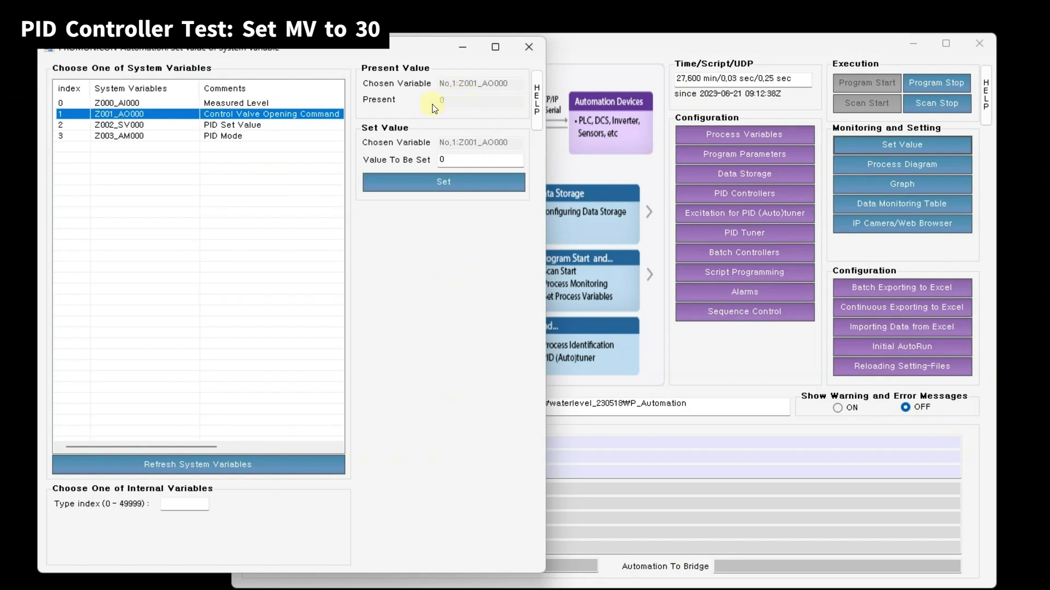
left_click(474, 160)
type("30")
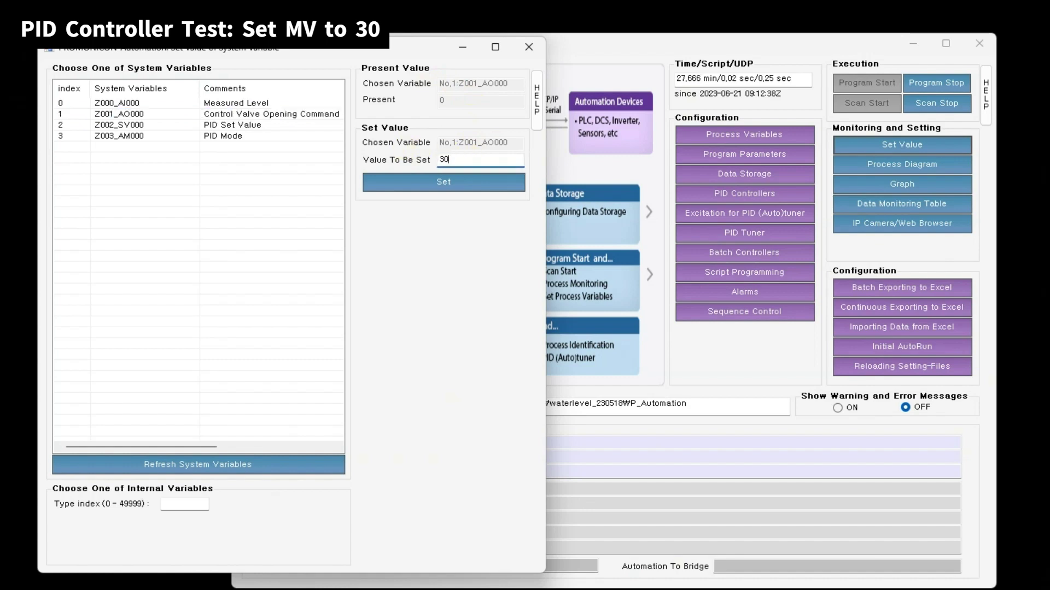
left_click(422, 189)
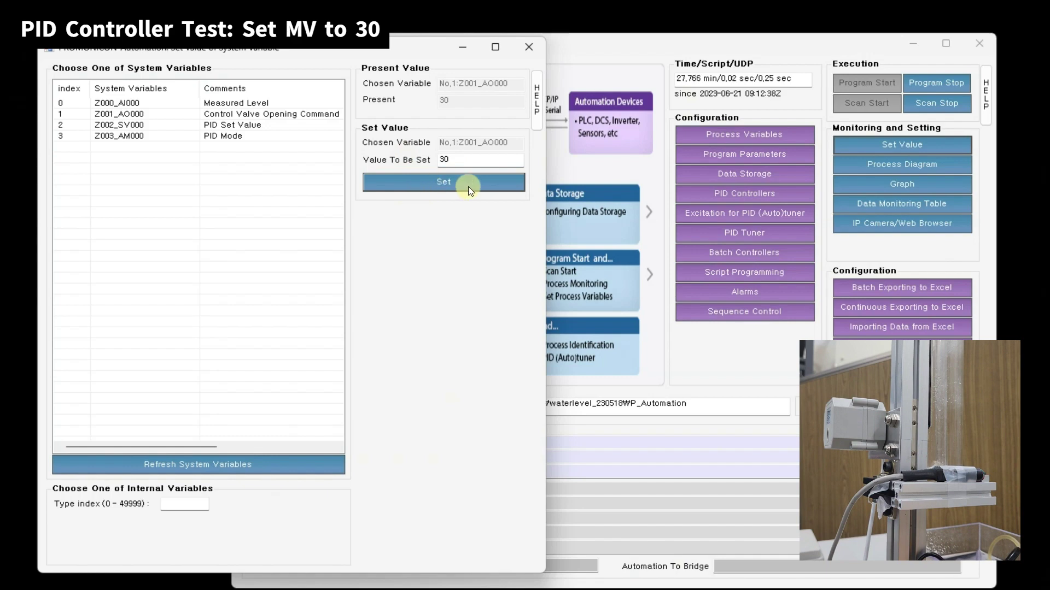
left_click(903, 211)
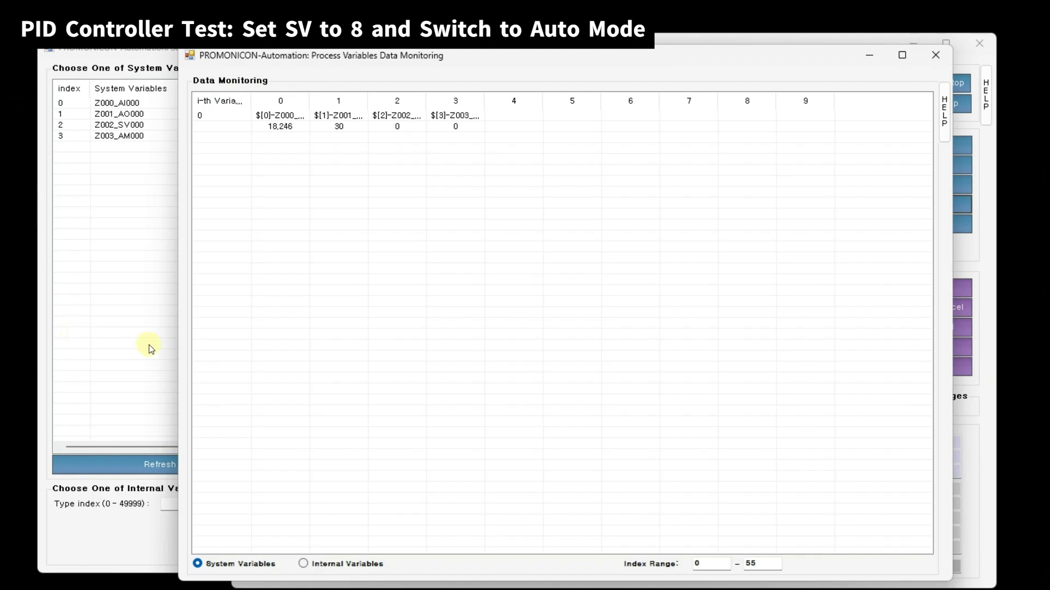
Return to the value-setting window and set the PID set value Z002_SV000 to 8.
left_click(122, 228)
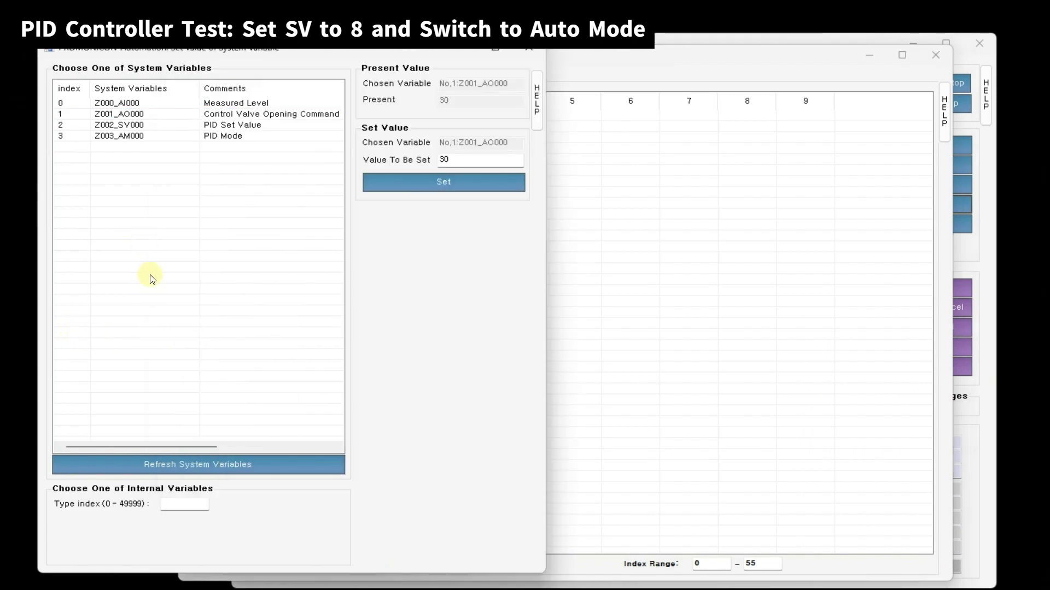
left_click(180, 129)
left_click(494, 161)
type("8")
left_click(432, 183)
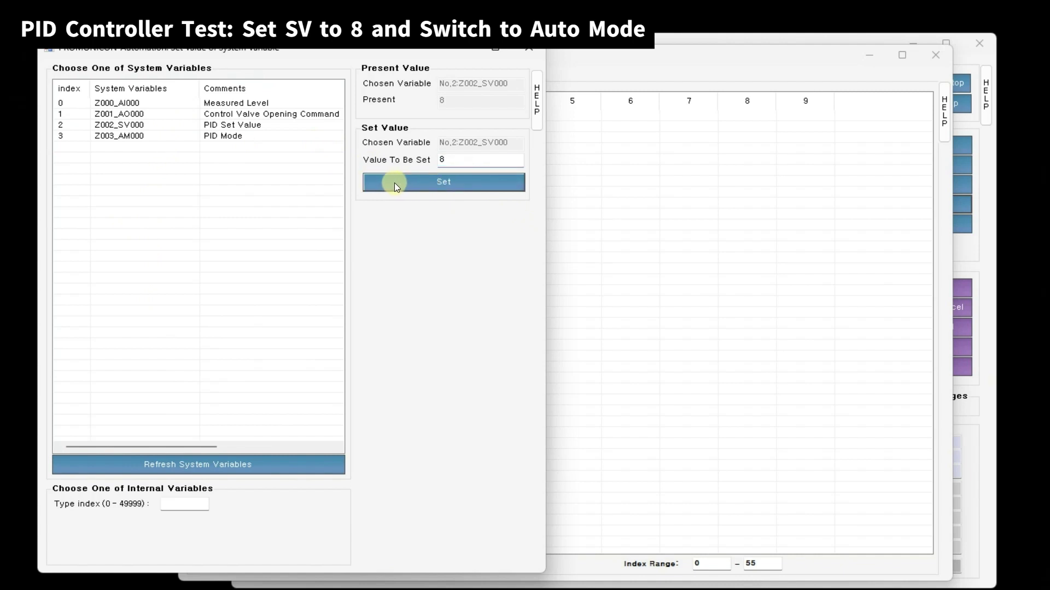
Switch the PID mode to automatic by setting Z003_AM000 to 1, and bring the data monitoring table to the front.
left_click(245, 142)
left_click(466, 159)
type("1")
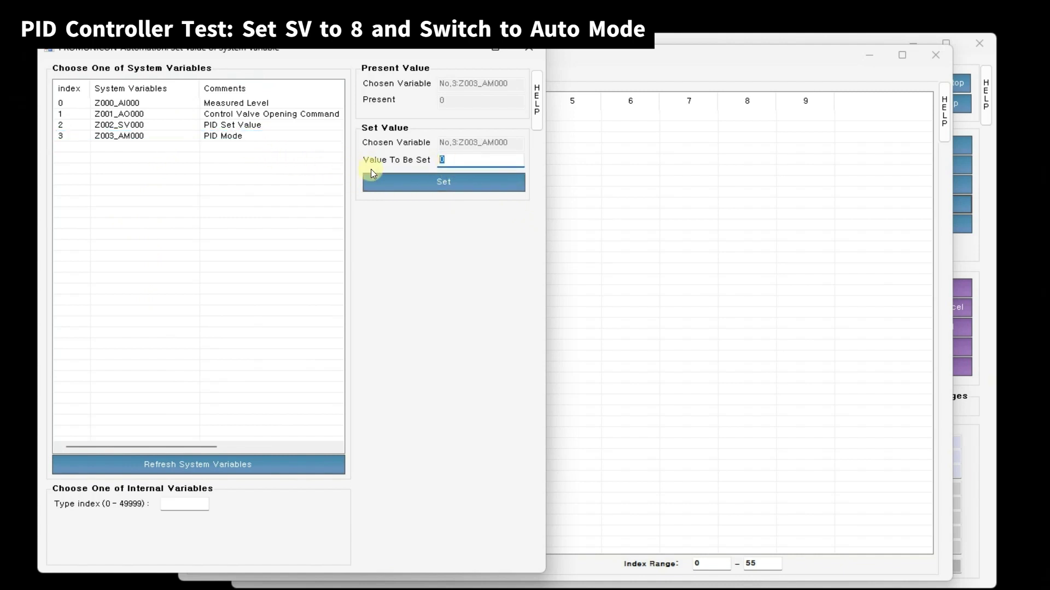
left_click(429, 189)
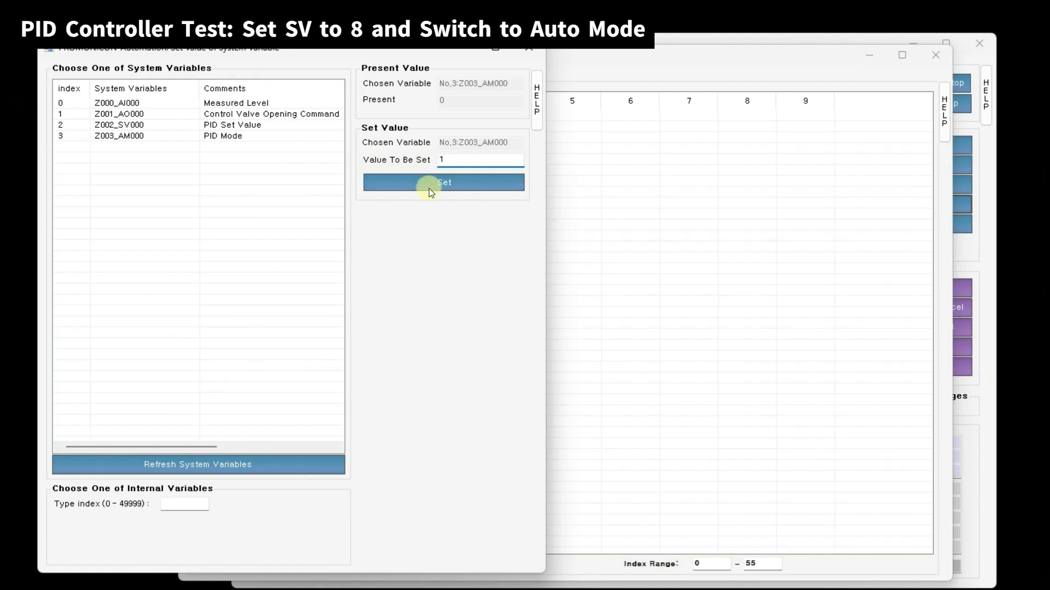
left_click(639, 226)
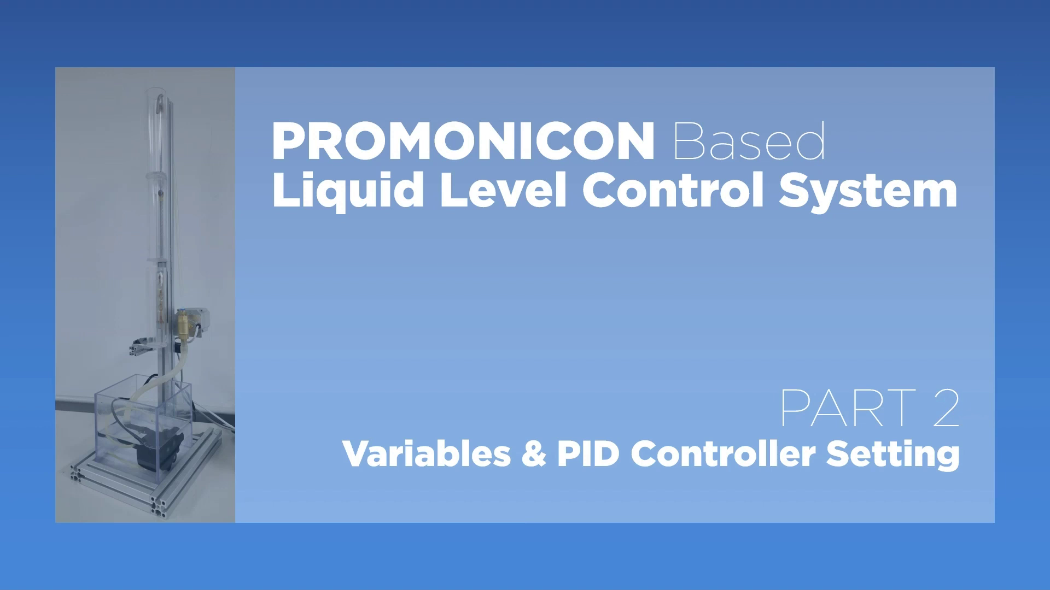
left_click(1016, 566)
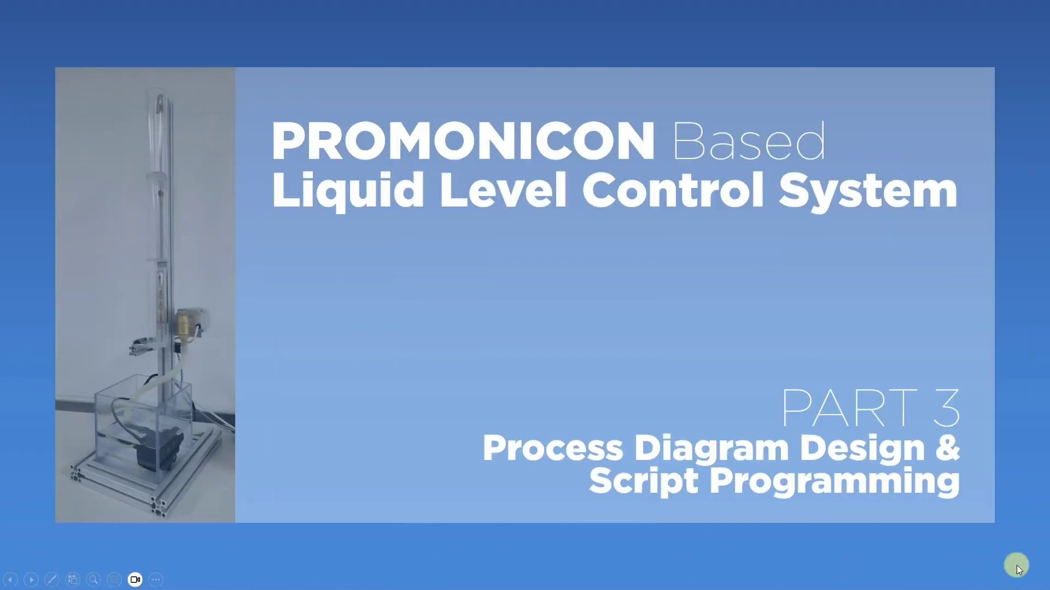